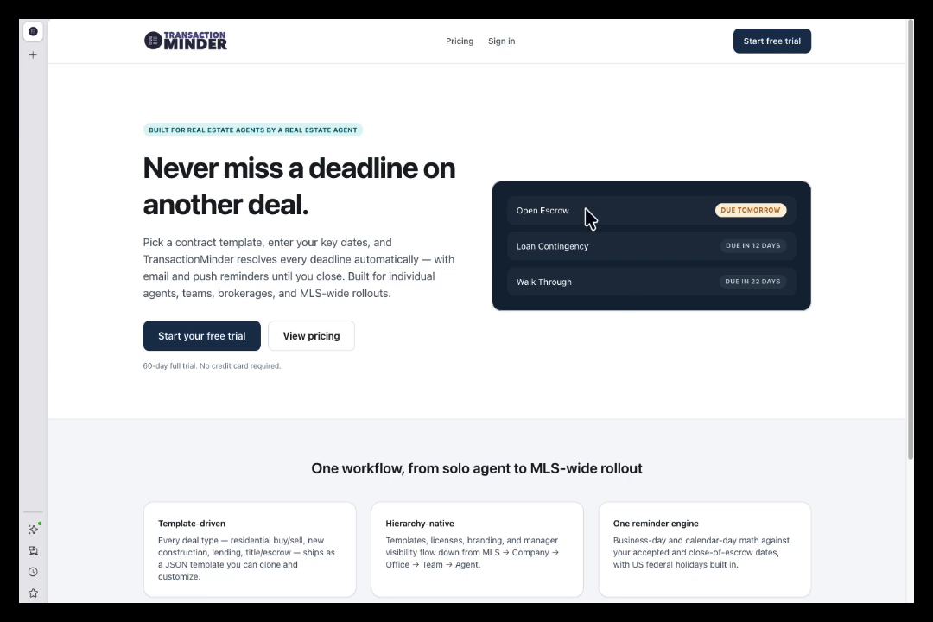
- Sign in to the account with the saved e-mail and password
{"action": "left_click", "coordinate": [502, 42]}
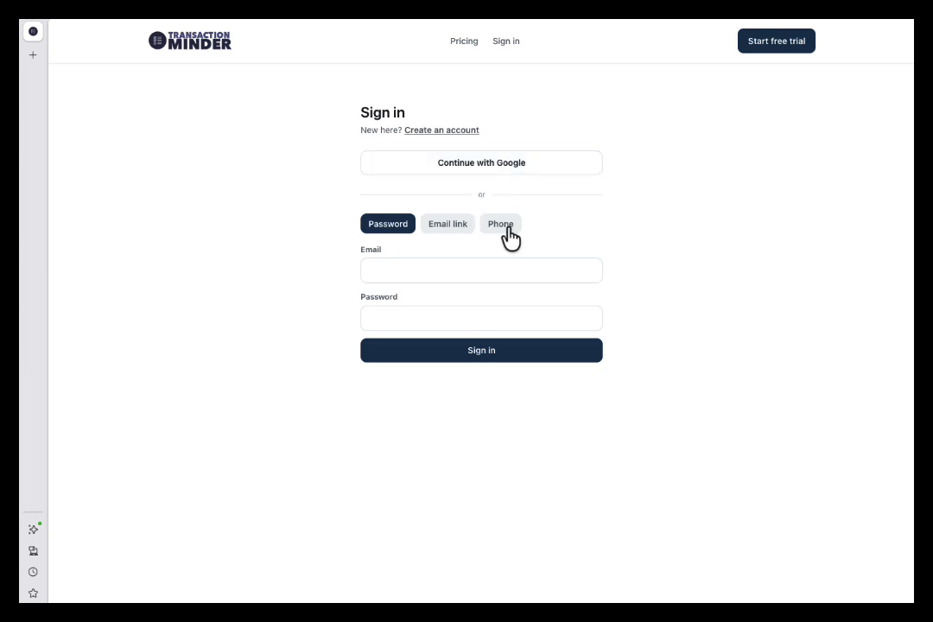
{"action": "left_click", "coordinate": [478, 273]}
{"action": "left_click", "coordinate": [464, 302]}
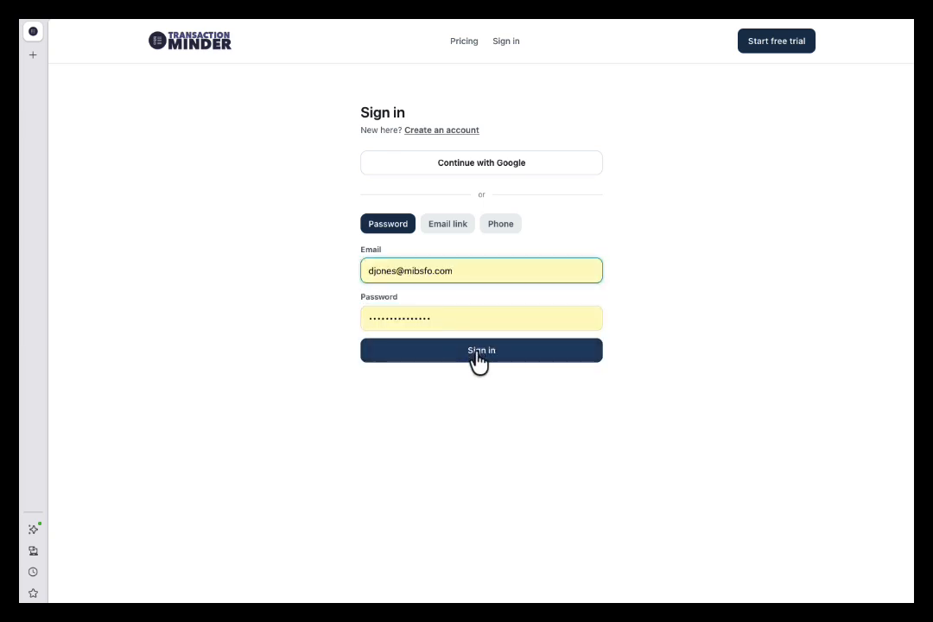
{"action": "left_click", "coordinate": [477, 353]}
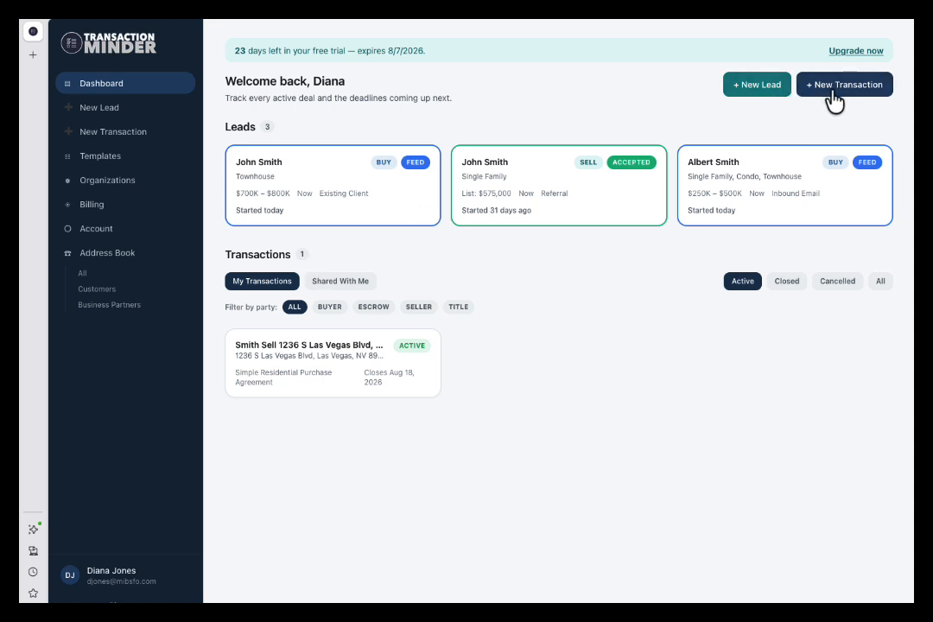
- Open the townhouse buy lead, examine its editable details, start date and task list, and leave editing without saving
{"action": "left_click", "coordinate": [341, 193]}
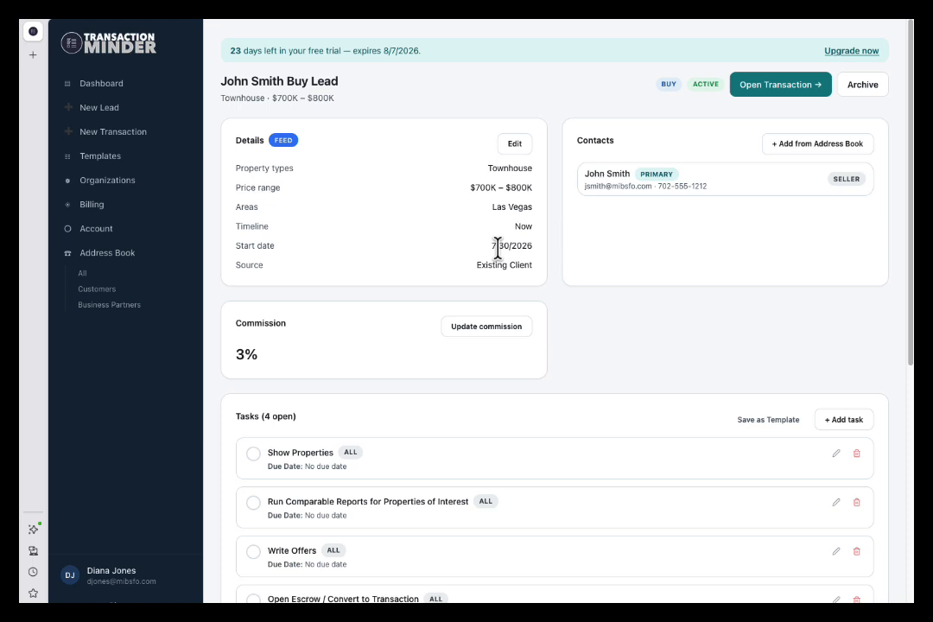
{"action": "left_click", "coordinate": [515, 144]}
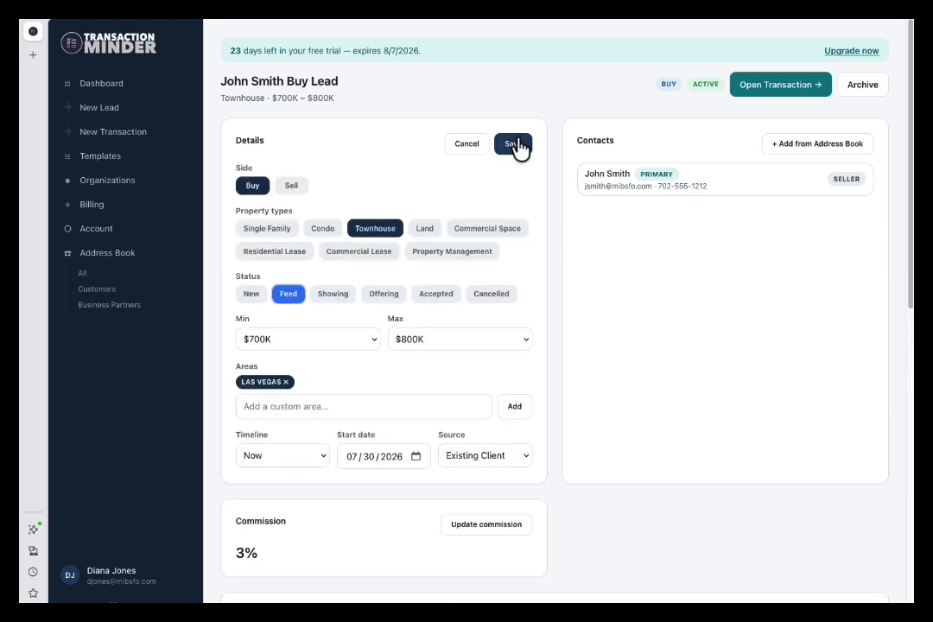
{"action": "left_click", "coordinate": [416, 457]}
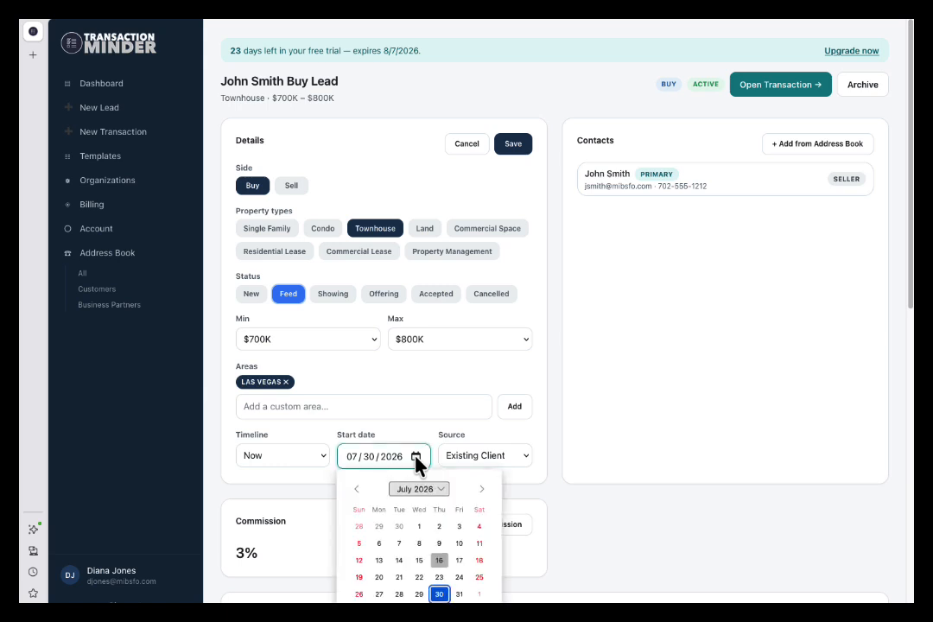
{"action": "left_click", "coordinate": [639, 440]}
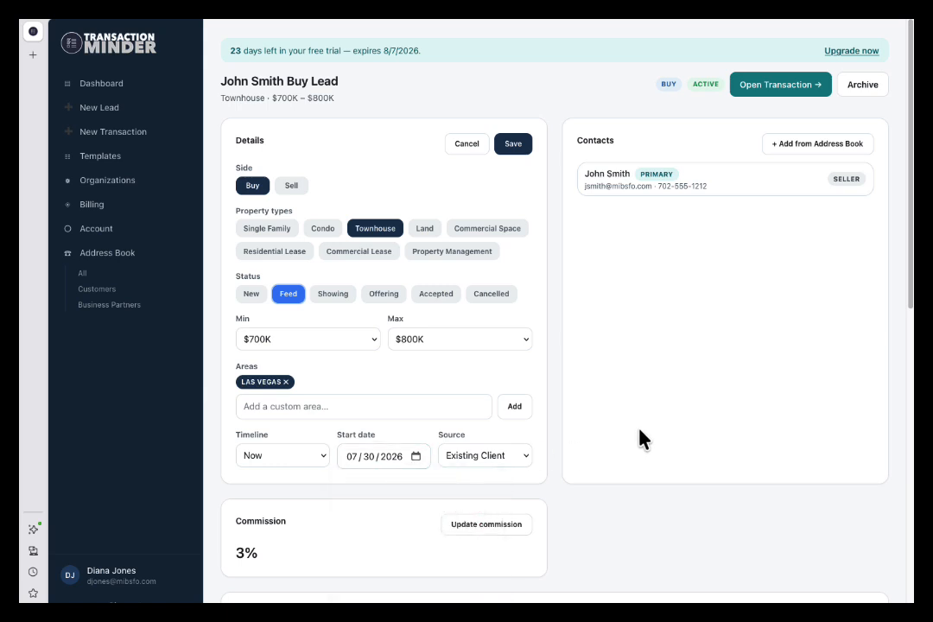
{"action": "scroll", "coordinate": [639, 440], "scroll_direction": "down", "scroll_amount": 5}
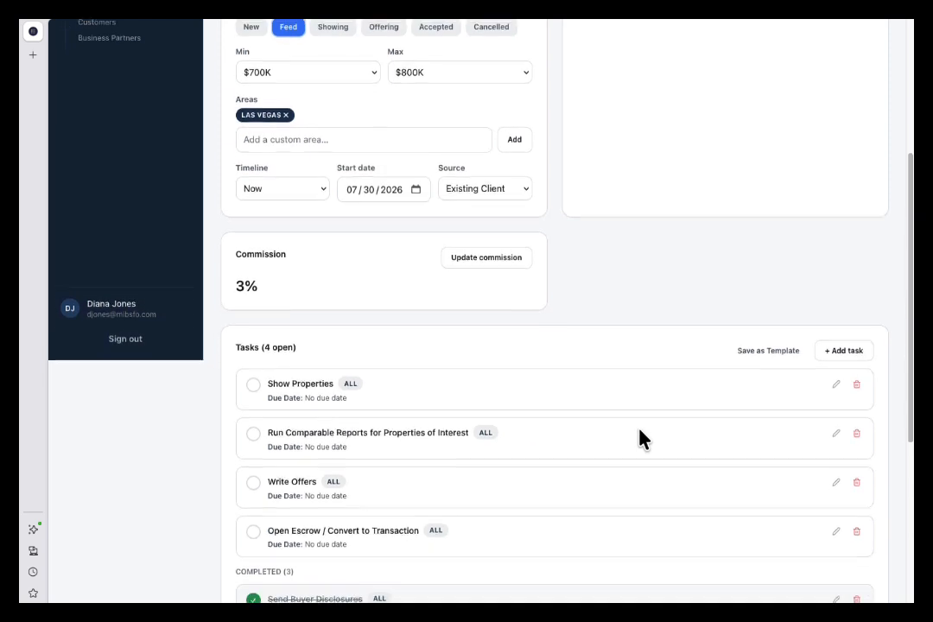
{"action": "scroll", "coordinate": [639, 440], "scroll_direction": "down", "scroll_amount": 2}
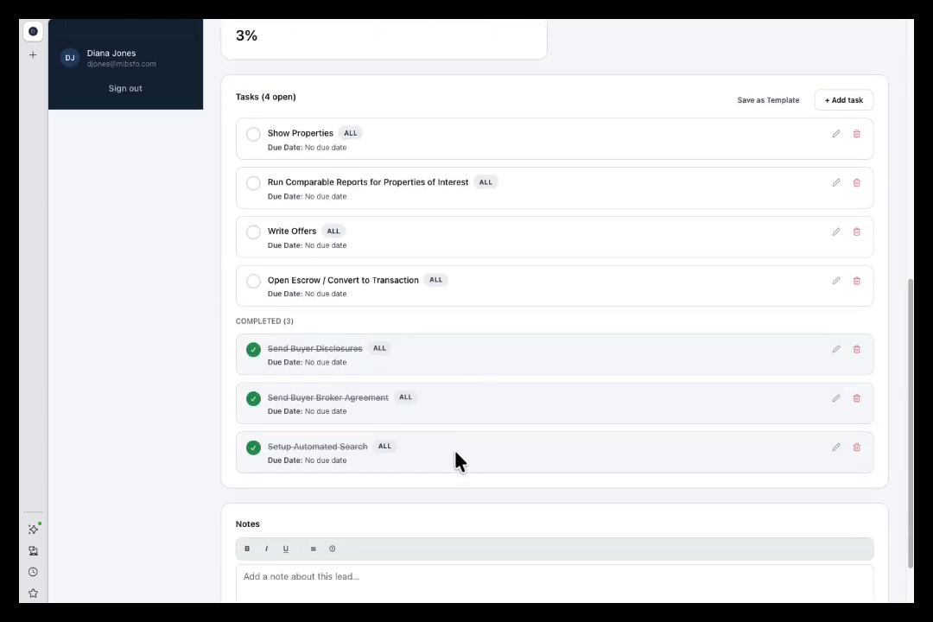
{"action": "scroll", "coordinate": [453, 475], "scroll_direction": "up", "scroll_amount": 7}
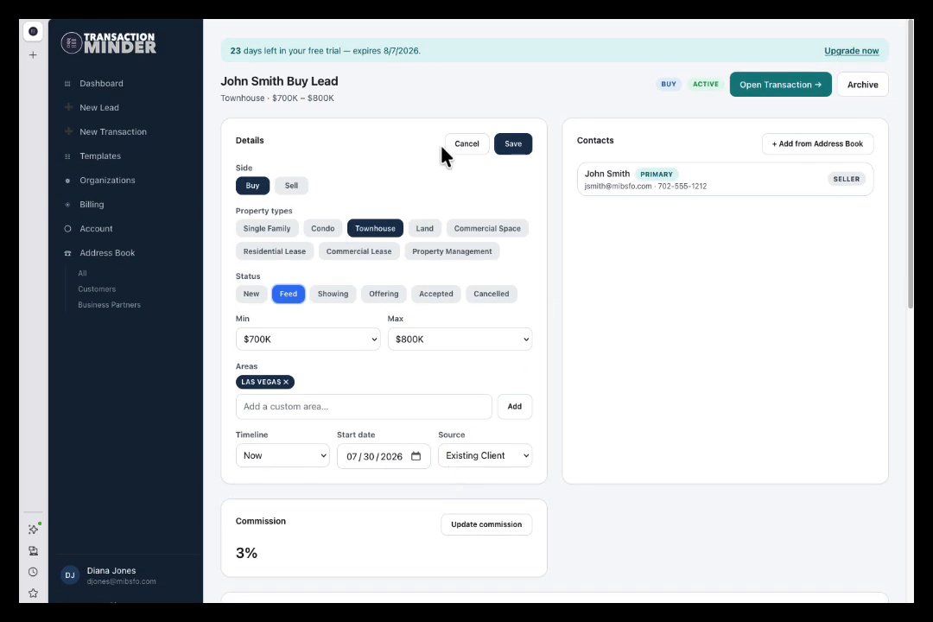
{"action": "left_click", "coordinate": [468, 149]}
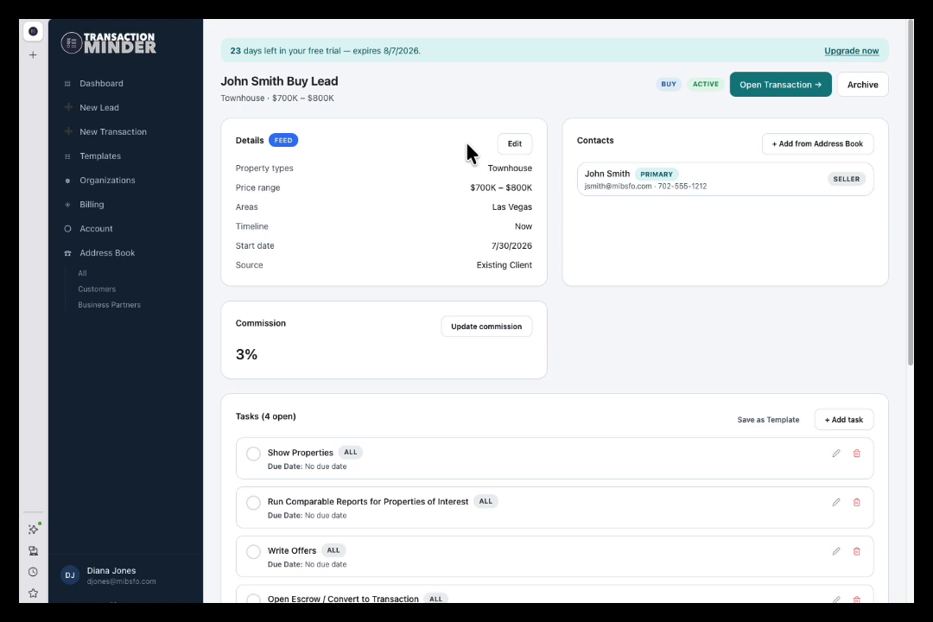
- Open the accepted single-family sell lead from the dashboard and review its listing dates, commission, list price, tasks and notes
{"action": "left_click", "coordinate": [104, 84]}
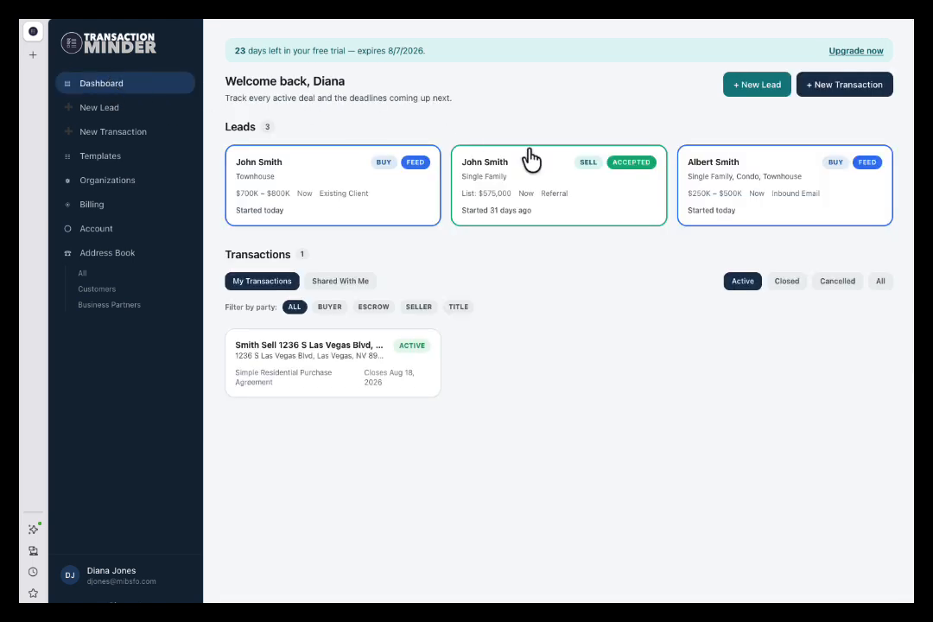
{"action": "left_click", "coordinate": [516, 200]}
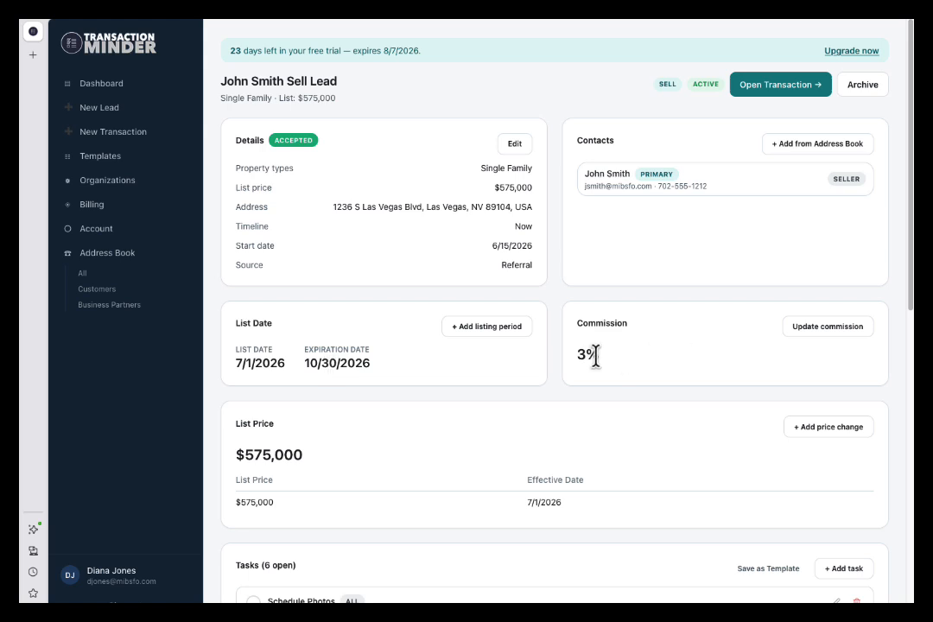
{"action": "scroll", "coordinate": [595, 354], "scroll_direction": "down", "scroll_amount": 10}
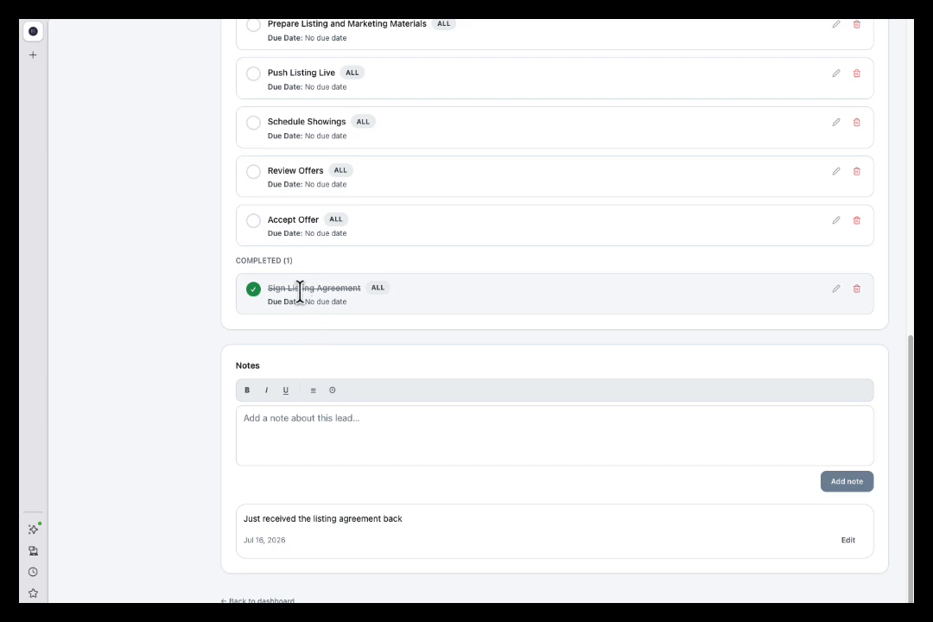
{"action": "scroll", "coordinate": [421, 309], "scroll_direction": "up", "scroll_amount": 3}
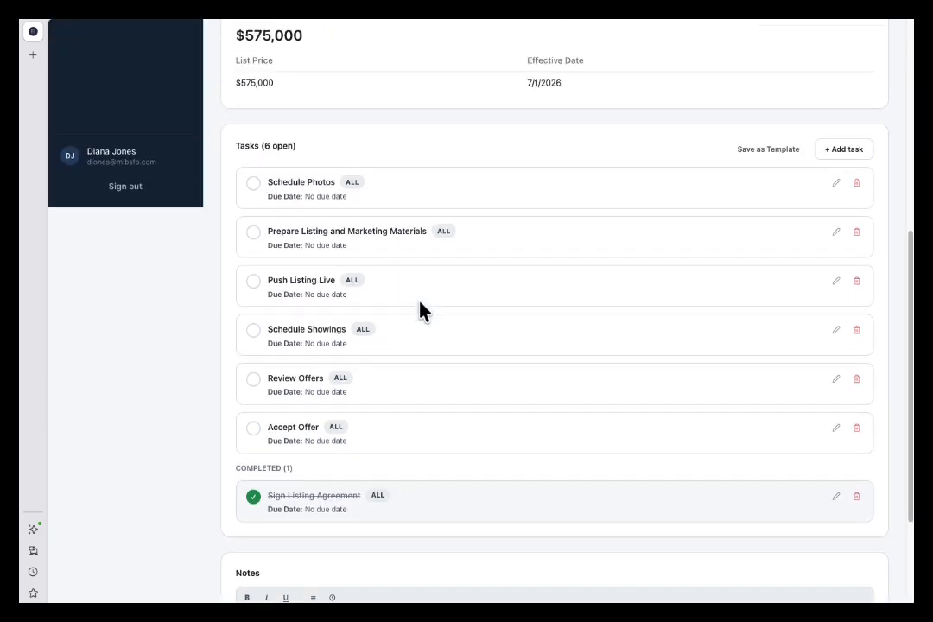
{"action": "scroll", "coordinate": [421, 310], "scroll_direction": "up", "scroll_amount": 5}
{"action": "scroll", "coordinate": [422, 309], "scroll_direction": "down", "scroll_amount": 1}
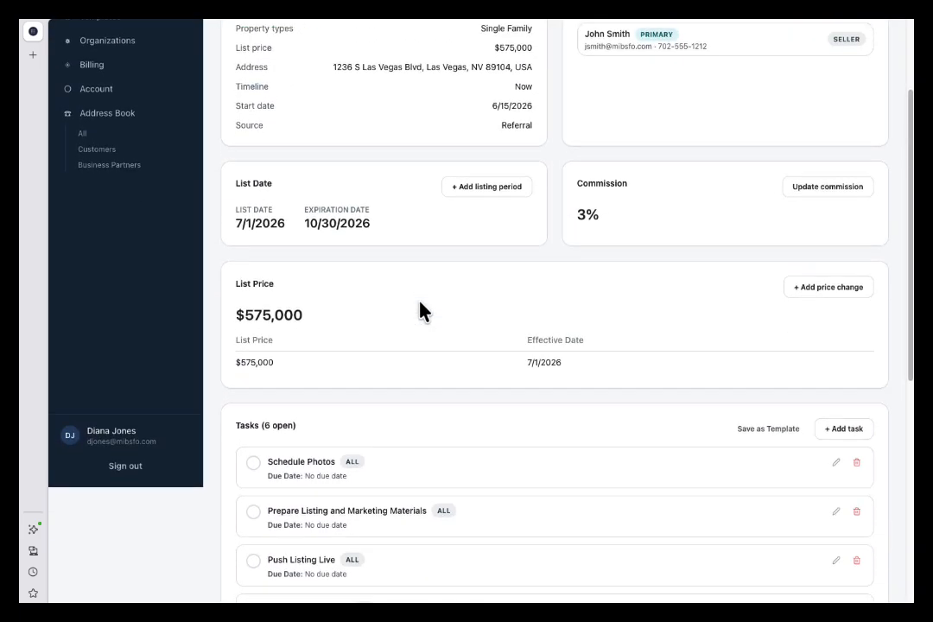
- Set the due date of the sell lead's Schedule Photos task to July 20, 2026 and save it
{"action": "scroll", "coordinate": [421, 311], "scroll_direction": "down", "scroll_amount": 3}
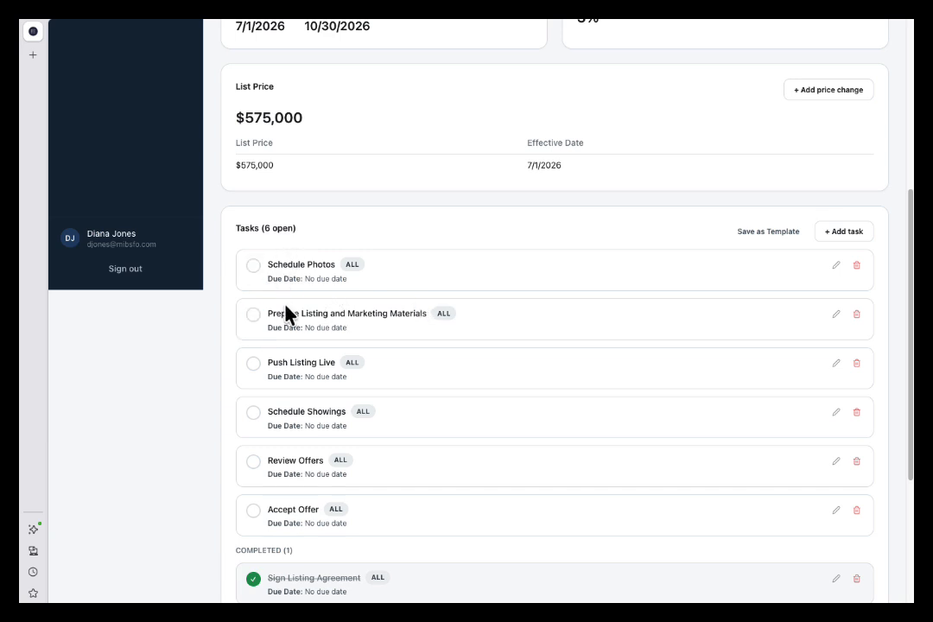
{"action": "left_click", "coordinate": [834, 267]}
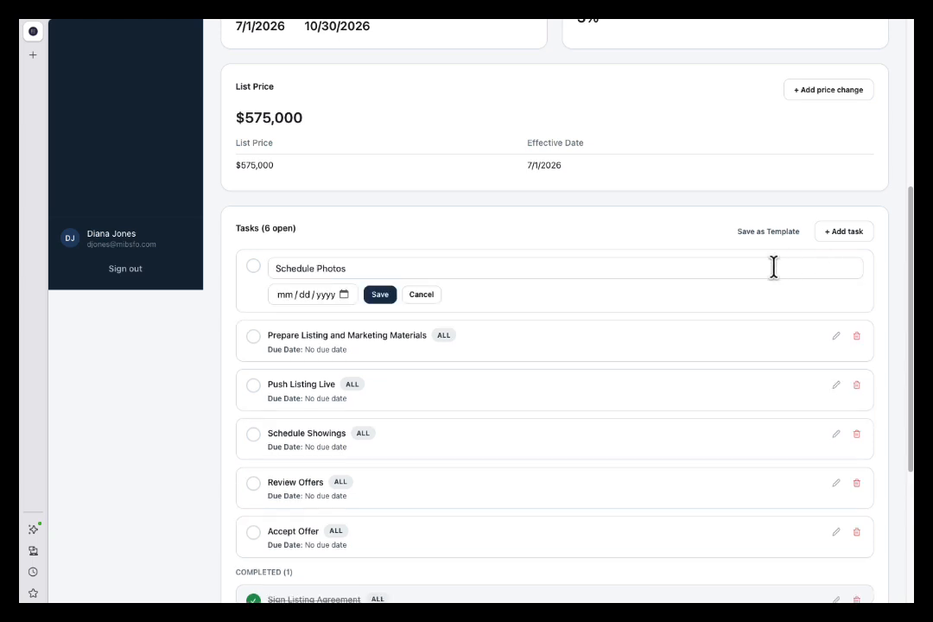
{"action": "left_click", "coordinate": [343, 295]}
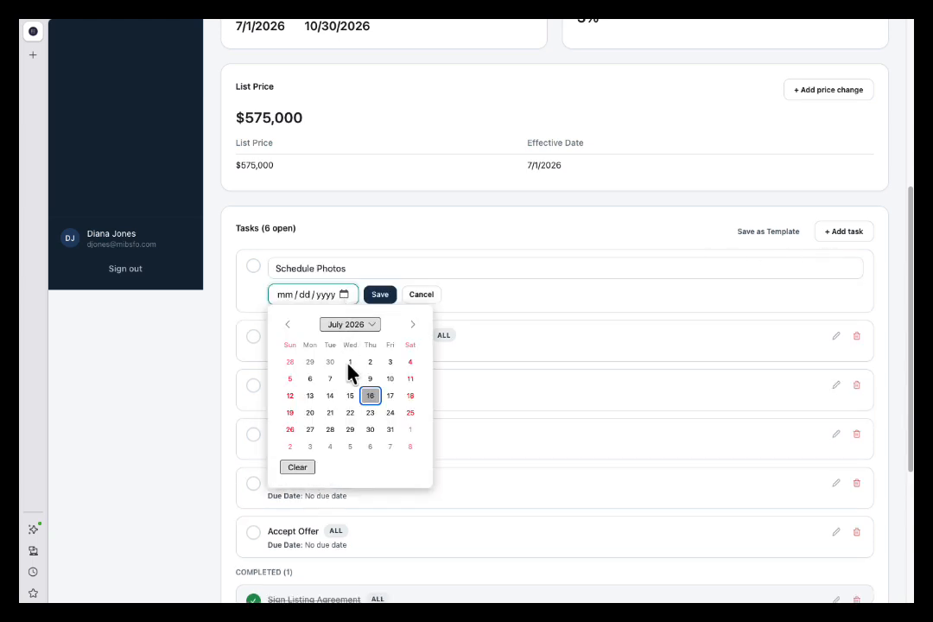
{"action": "left_click", "coordinate": [310, 413]}
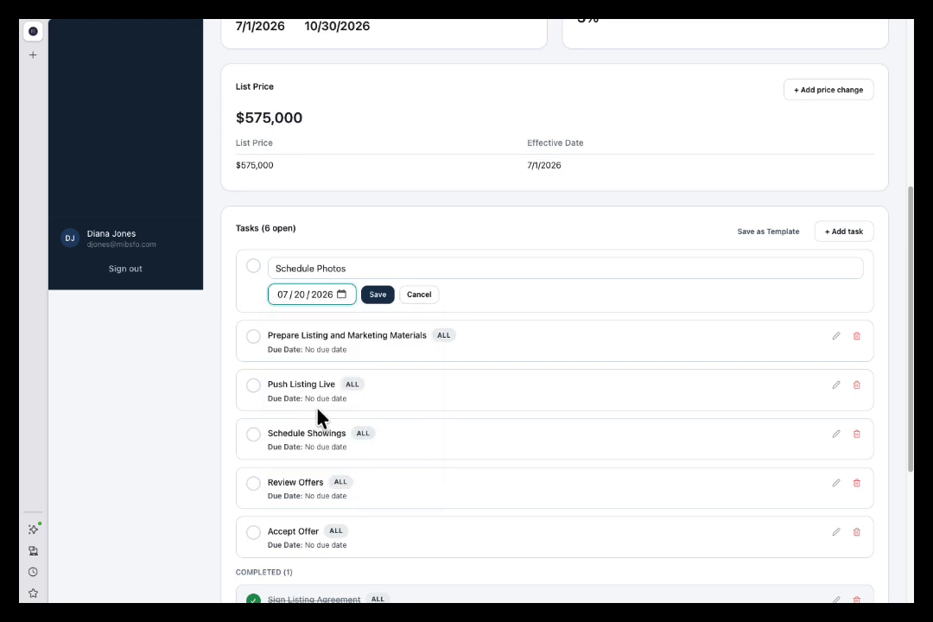
{"action": "left_click", "coordinate": [378, 296]}
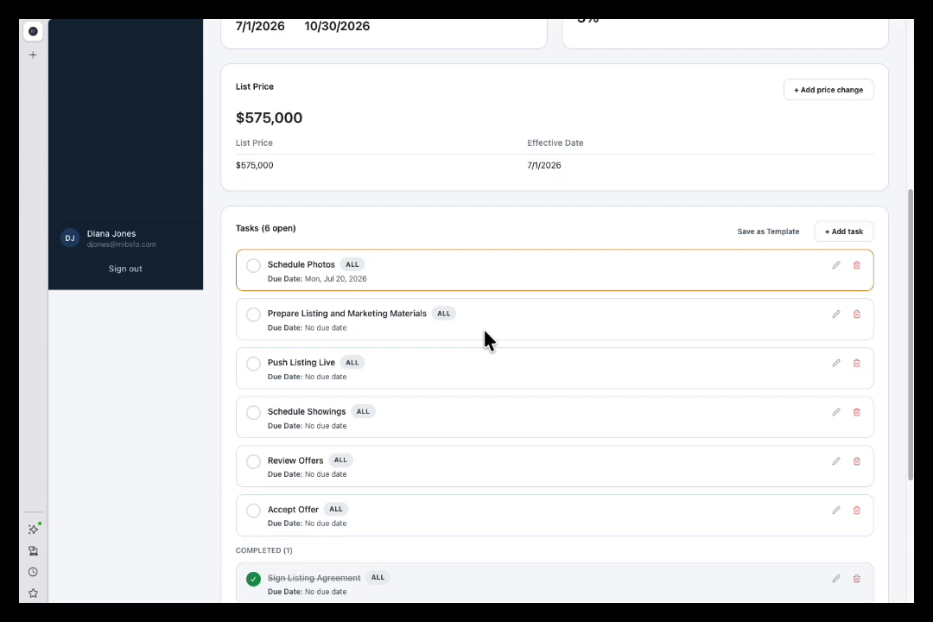
- Look over the sell lead once more, return to the dashboard and open the active sell transaction
{"action": "scroll", "coordinate": [487, 340], "scroll_direction": "up", "scroll_amount": 3}
{"action": "scroll", "coordinate": [486, 340], "scroll_direction": "up", "scroll_amount": 3}
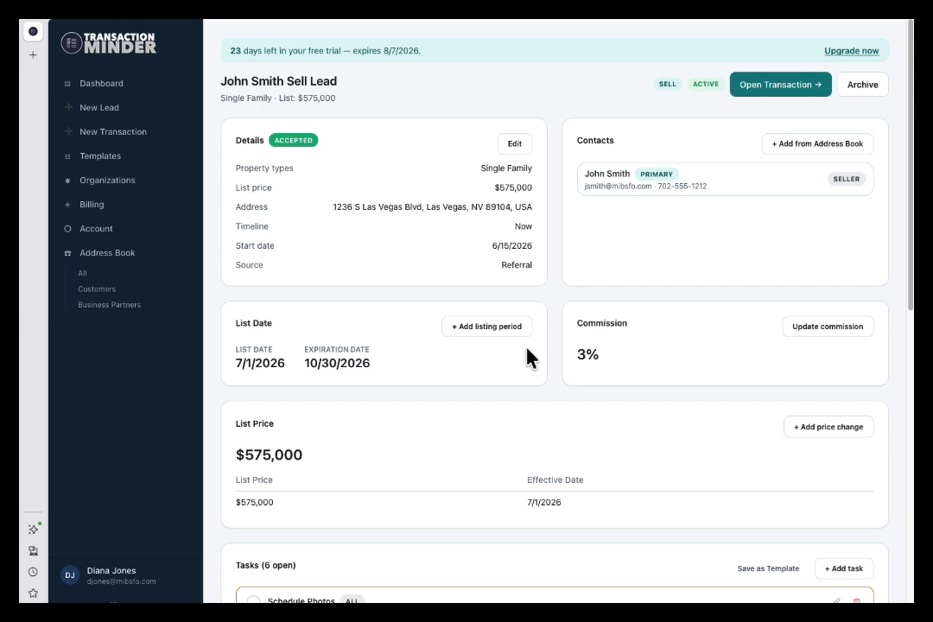
{"action": "scroll", "coordinate": [520, 369], "scroll_direction": "down", "scroll_amount": 5}
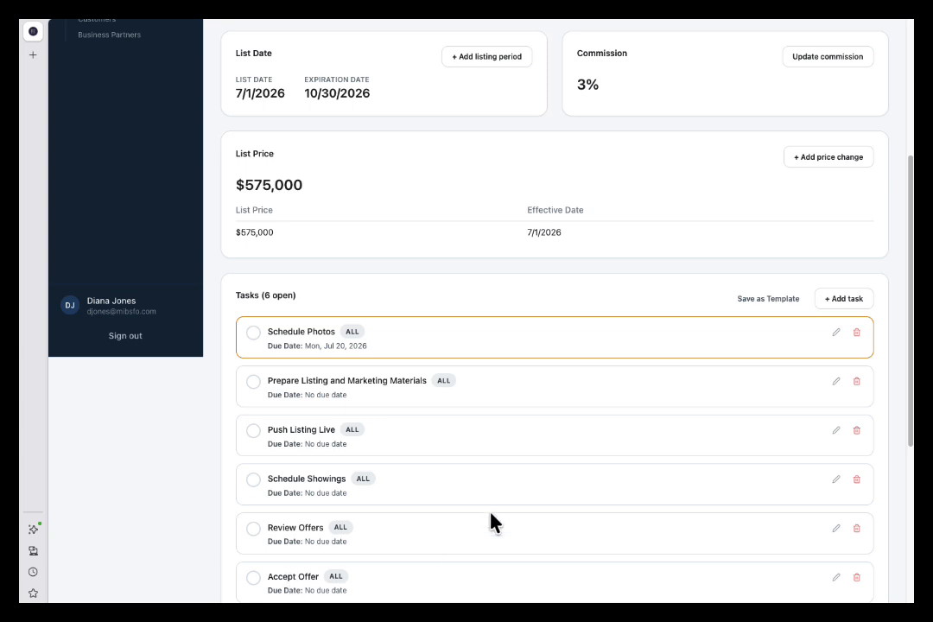
{"action": "scroll", "coordinate": [510, 512], "scroll_direction": "up", "scroll_amount": 5}
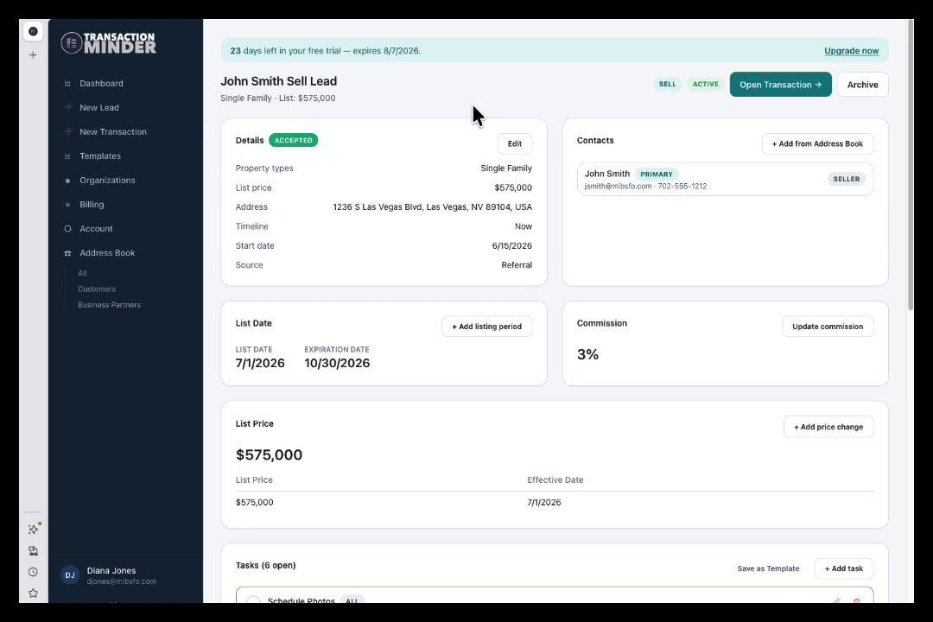
{"action": "left_click", "coordinate": [109, 88]}
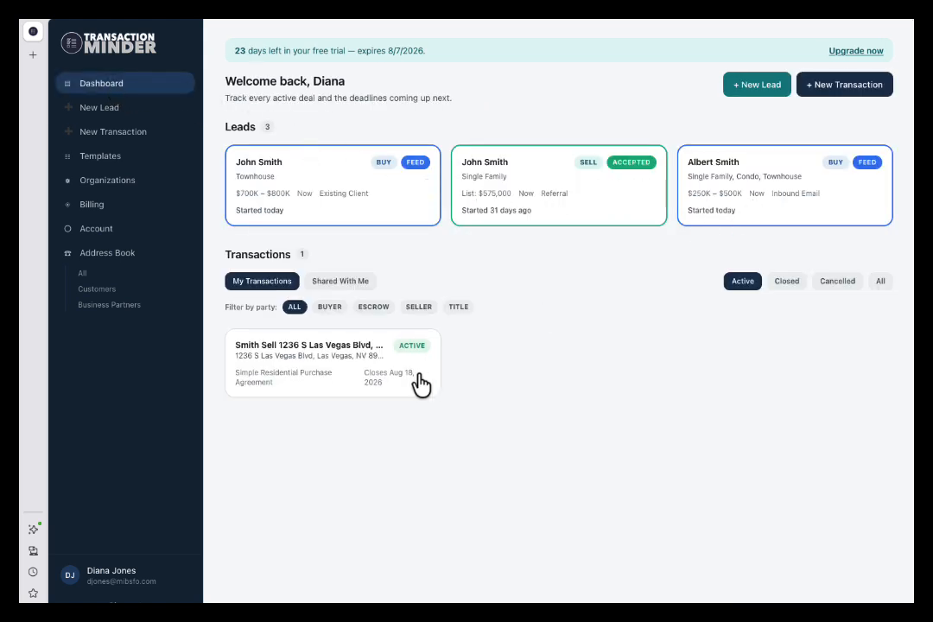
{"action": "left_click", "coordinate": [304, 374]}
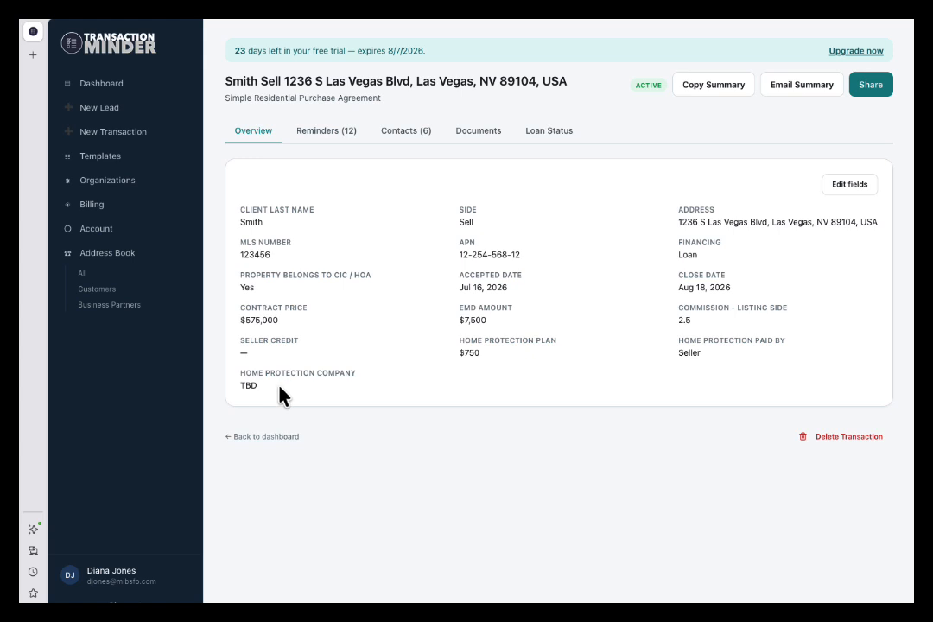
- Change the transaction's Home Protection Company to AHS and save the fields
{"action": "left_click", "coordinate": [849, 186]}
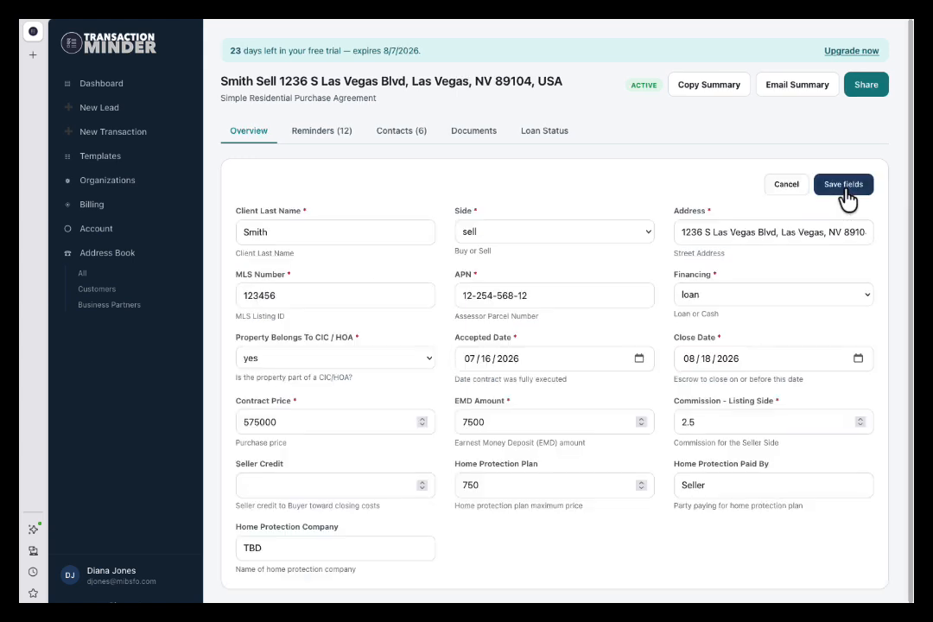
{"action": "left_click_drag", "start_coordinate": [263, 549], "coordinate": [193, 548]}
{"action": "type", "text": "AHS"}
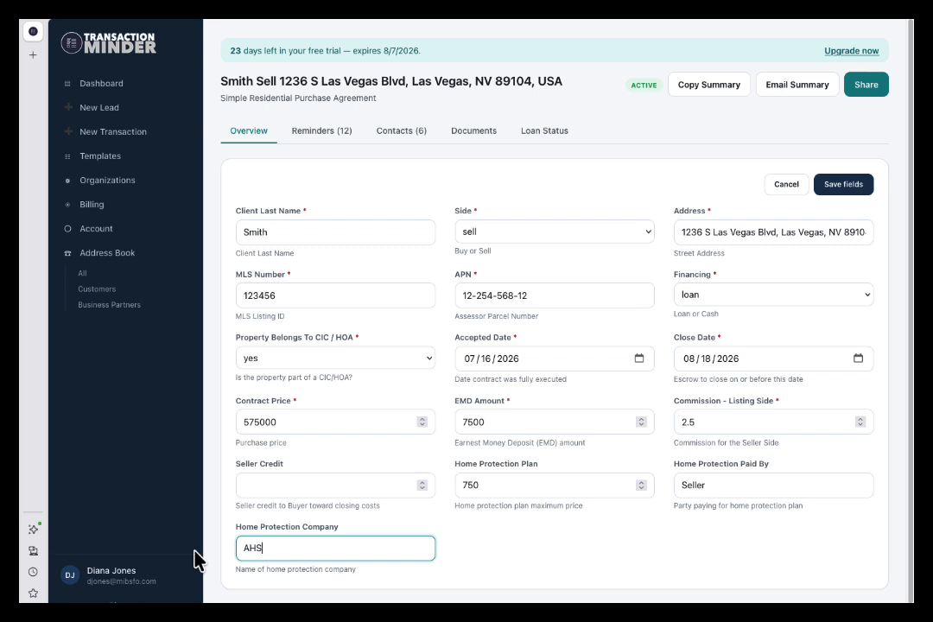
{"action": "left_click", "coordinate": [834, 190]}
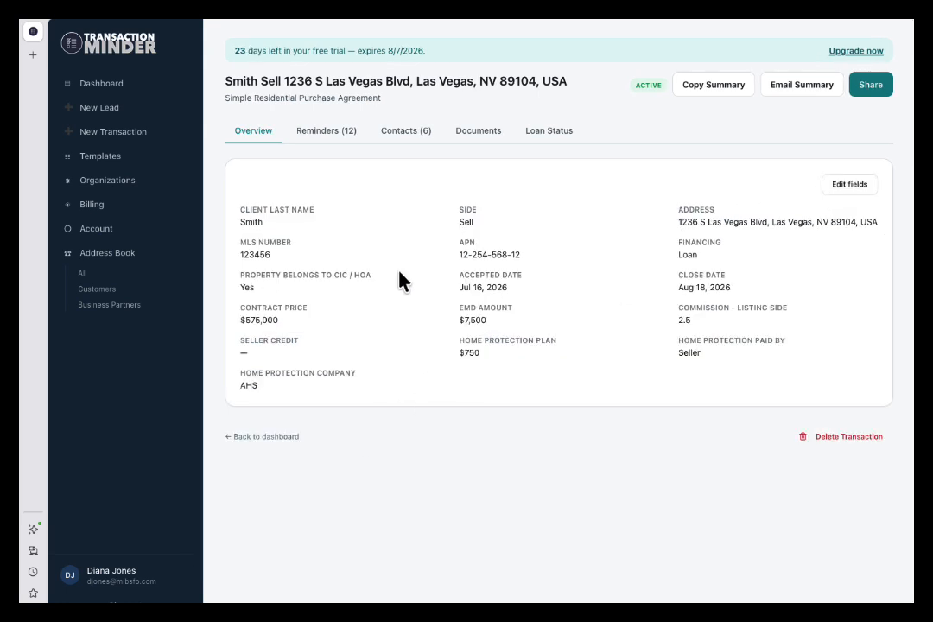
- Open the transaction's reminders and examine the whole list of deadlines for all parties
{"action": "left_click", "coordinate": [314, 138]}
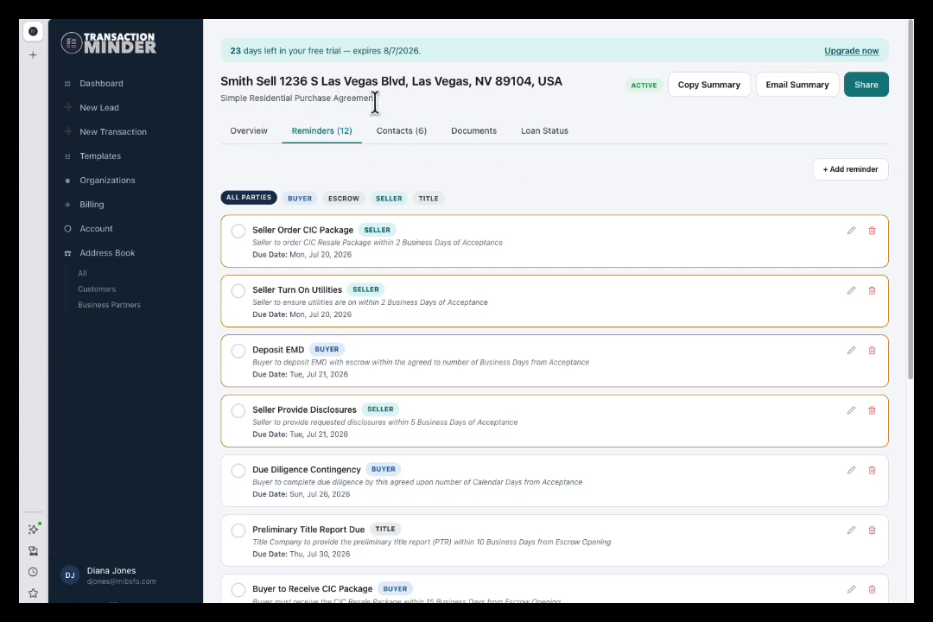
{"action": "scroll", "coordinate": [514, 183], "scroll_direction": "down", "scroll_amount": 1}
{"action": "scroll", "coordinate": [512, 183], "scroll_direction": "down", "scroll_amount": 2}
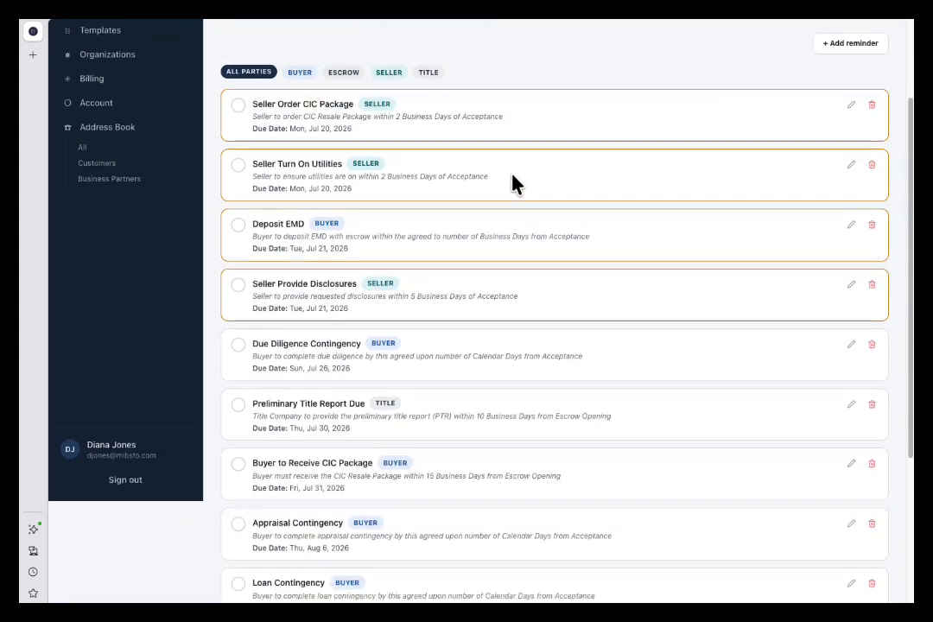
{"action": "scroll", "coordinate": [512, 183], "scroll_direction": "down", "scroll_amount": 2}
{"action": "scroll", "coordinate": [512, 183], "scroll_direction": "down", "scroll_amount": 1}
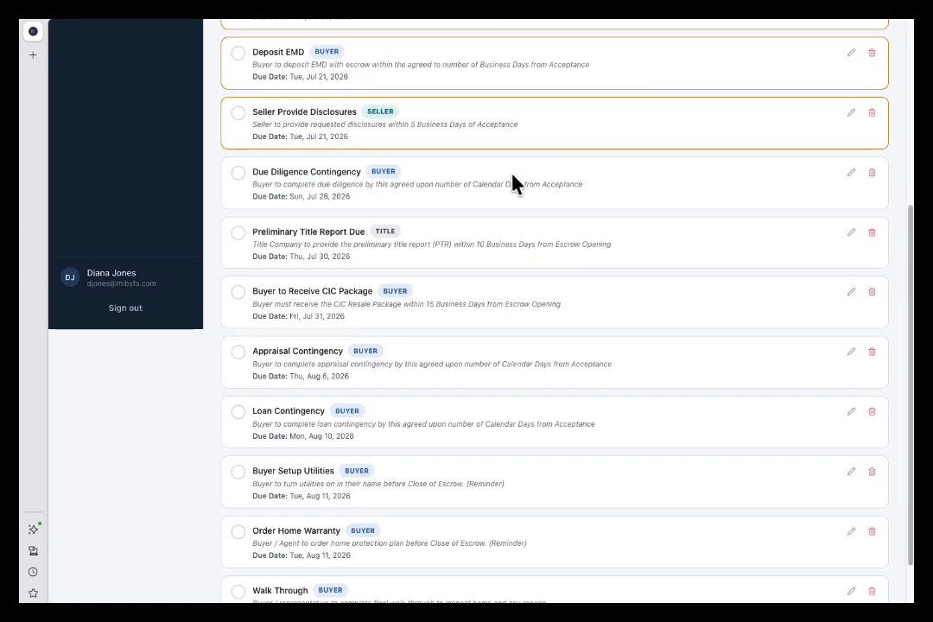
{"action": "scroll", "coordinate": [512, 183], "scroll_direction": "down", "scroll_amount": 2}
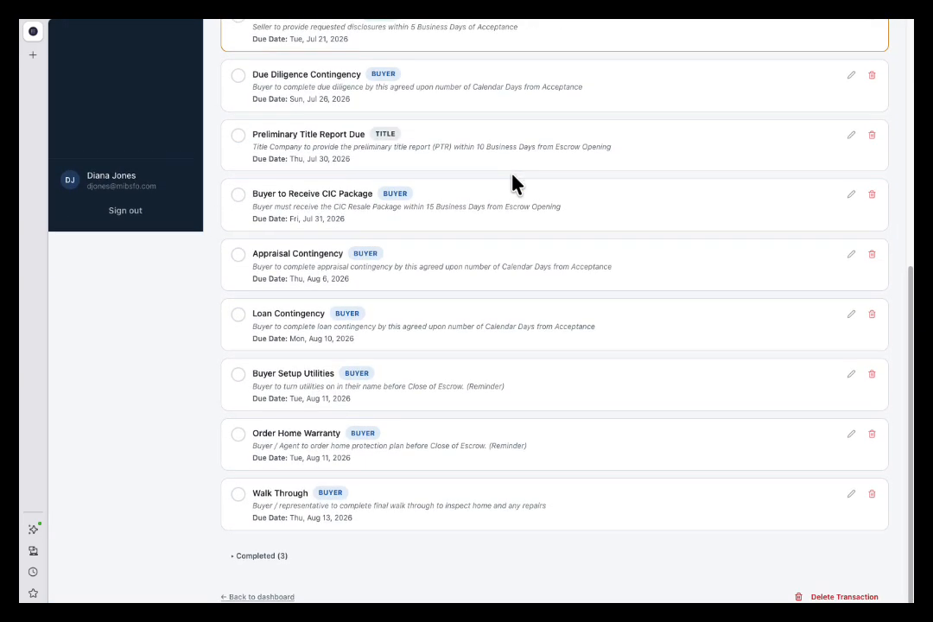
{"action": "scroll", "coordinate": [513, 183], "scroll_direction": "up", "scroll_amount": 6}
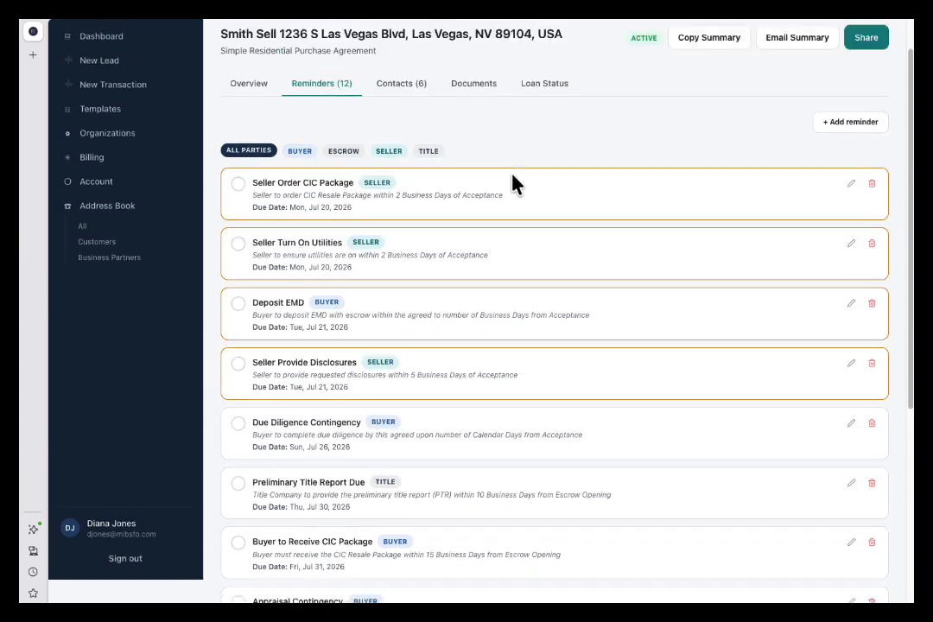
{"action": "scroll", "coordinate": [512, 183], "scroll_direction": "up", "scroll_amount": 1}
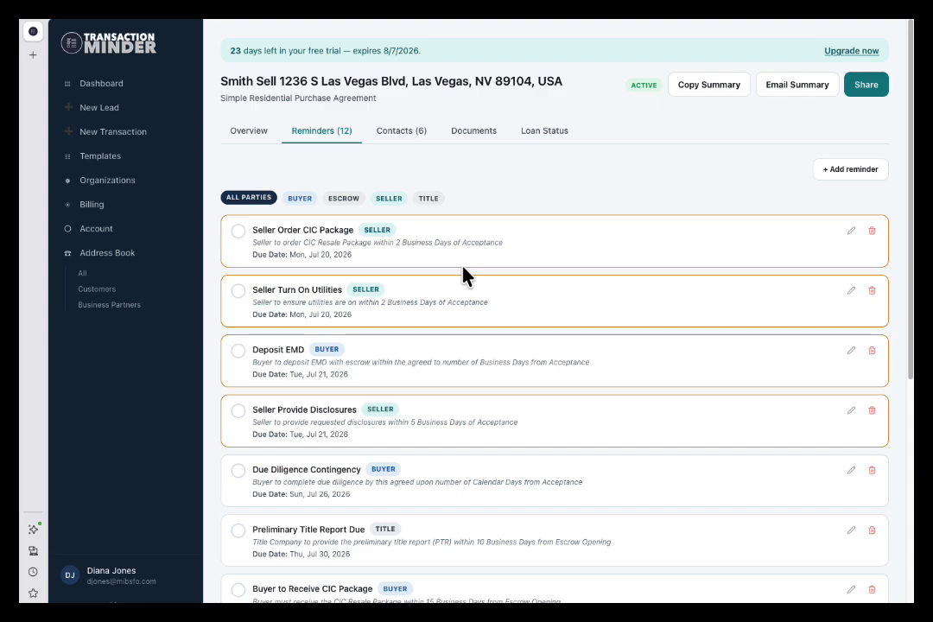
- Look through the transaction's open reminders and mark Seller Order CIC Package as complete
{"action": "scroll", "coordinate": [463, 275], "scroll_direction": "down", "scroll_amount": 2}
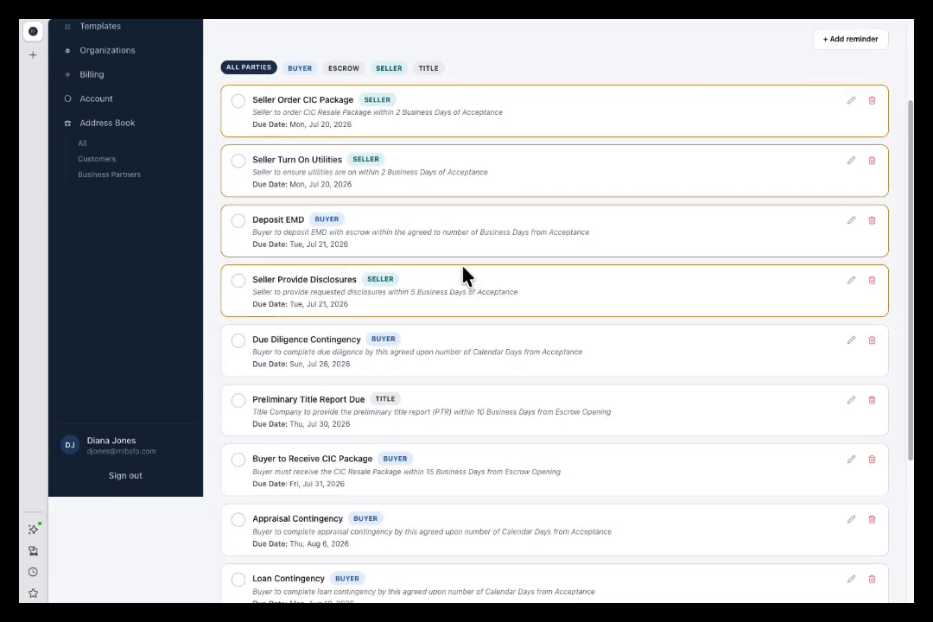
{"action": "scroll", "coordinate": [464, 275], "scroll_direction": "down", "scroll_amount": 4}
{"action": "scroll", "coordinate": [464, 275], "scroll_direction": "up", "scroll_amount": 7}
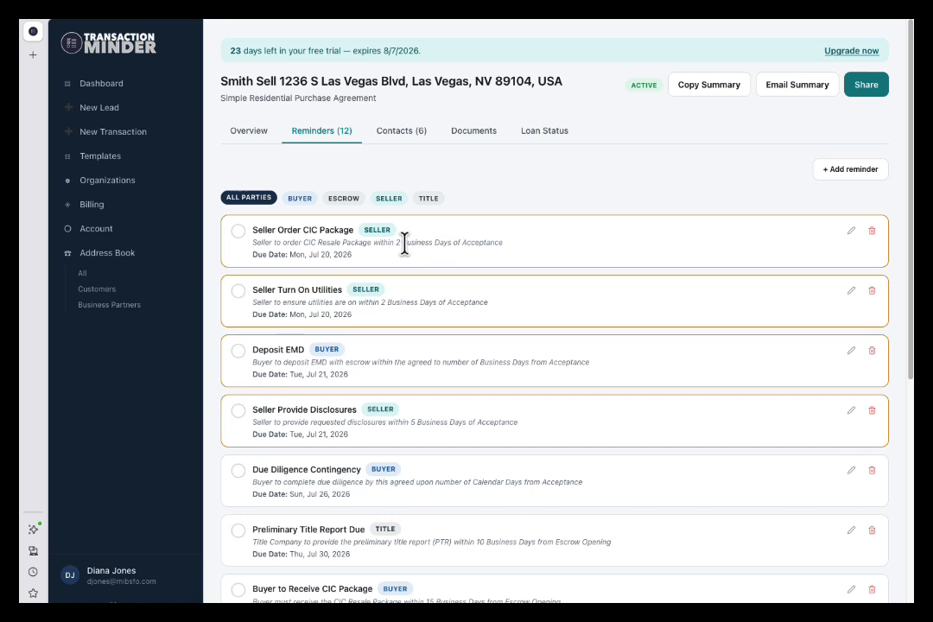
{"action": "left_click", "coordinate": [238, 231]}
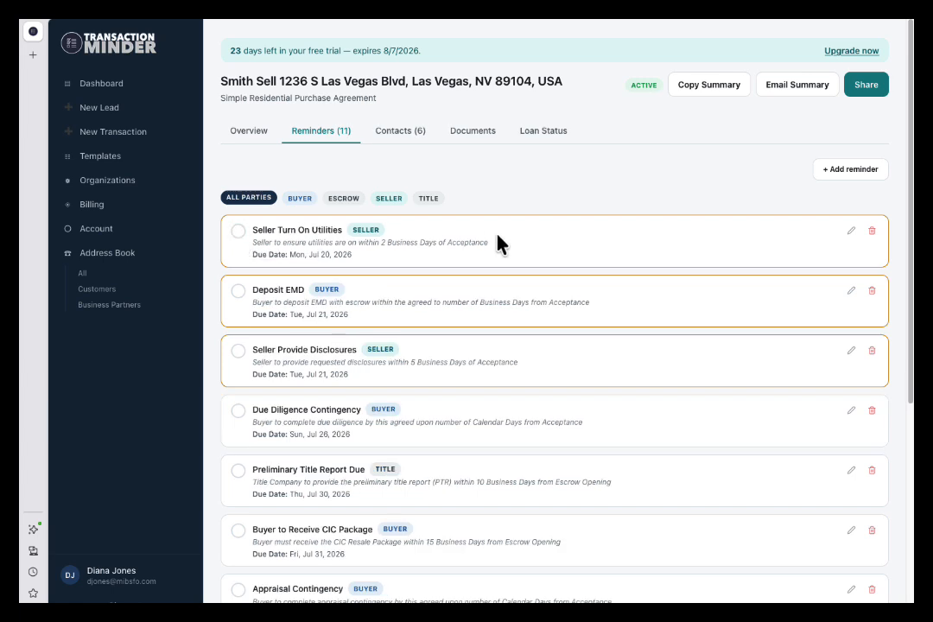
- Expand the completed reminders and examine them together with the remaining open deadlines
{"action": "scroll", "coordinate": [473, 303], "scroll_direction": "down", "scroll_amount": 5}
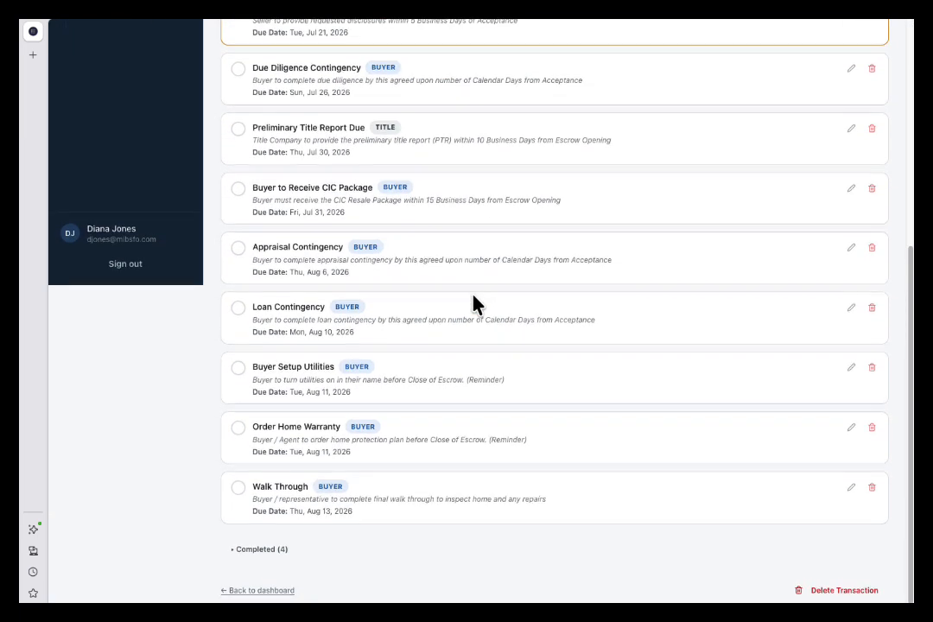
{"action": "left_click", "coordinate": [273, 558]}
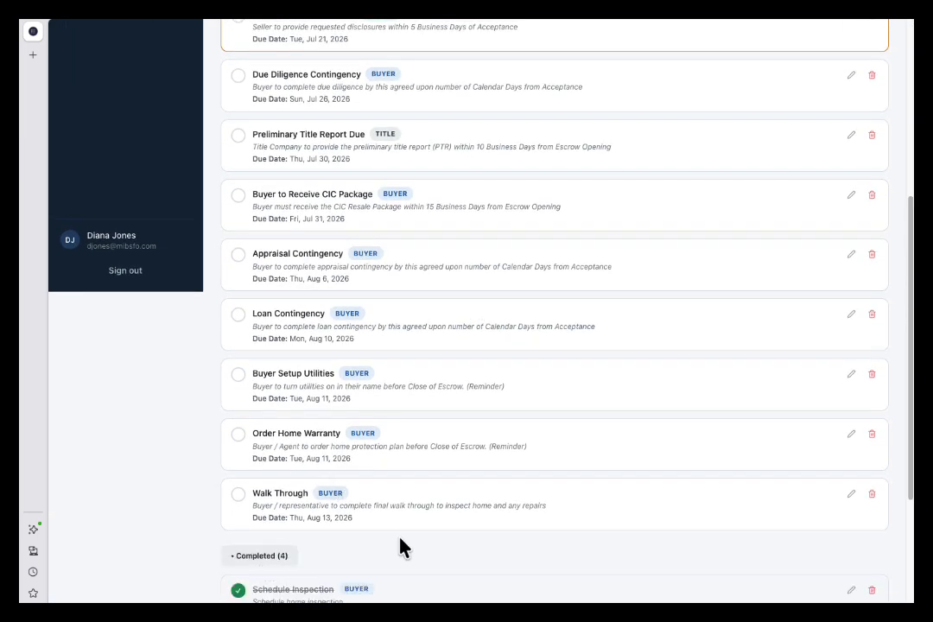
{"action": "scroll", "coordinate": [467, 539], "scroll_direction": "down", "scroll_amount": 3}
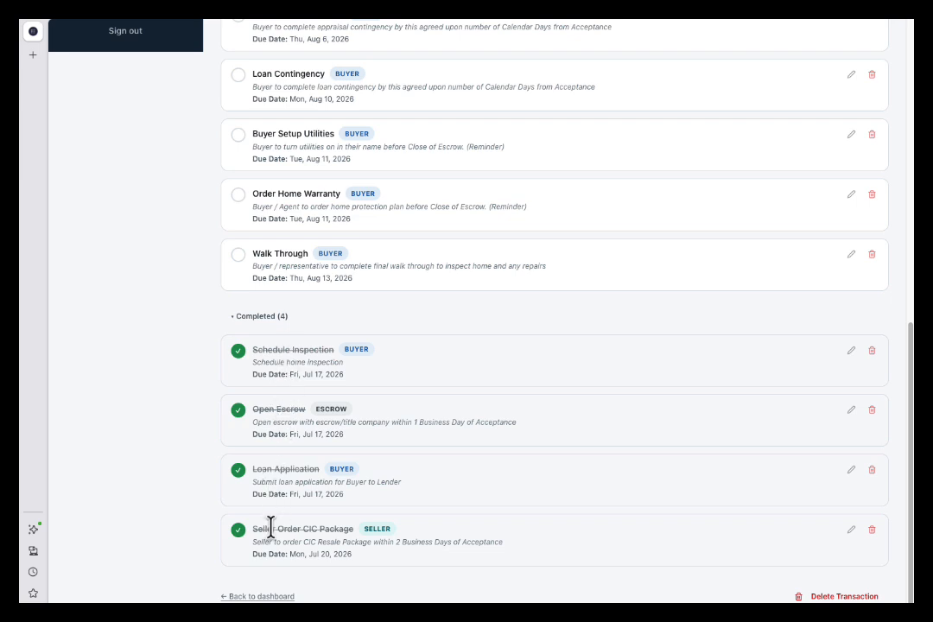
{"action": "scroll", "coordinate": [466, 512], "scroll_direction": "up", "scroll_amount": 4}
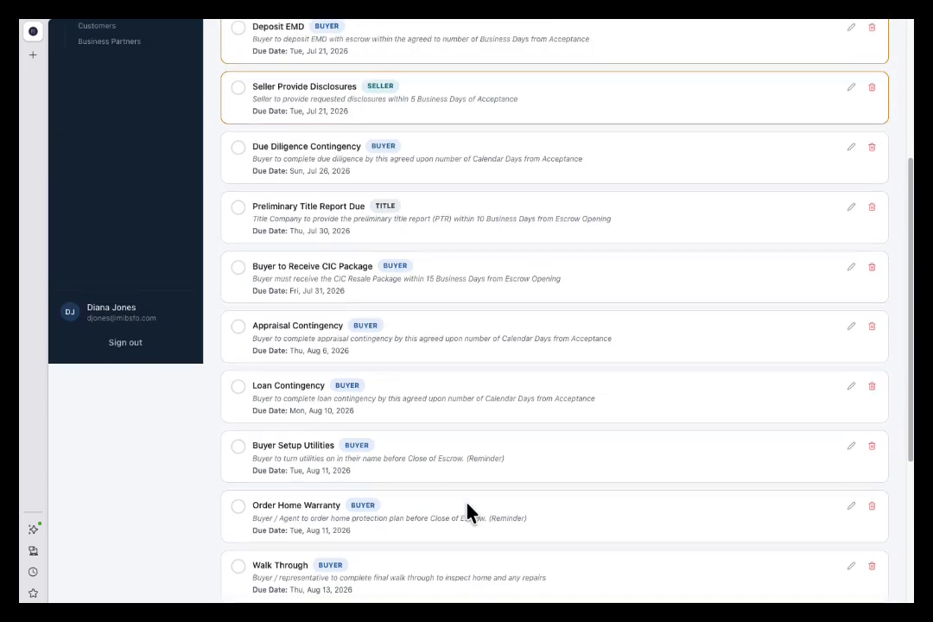
{"action": "scroll", "coordinate": [467, 511], "scroll_direction": "up", "scroll_amount": 3}
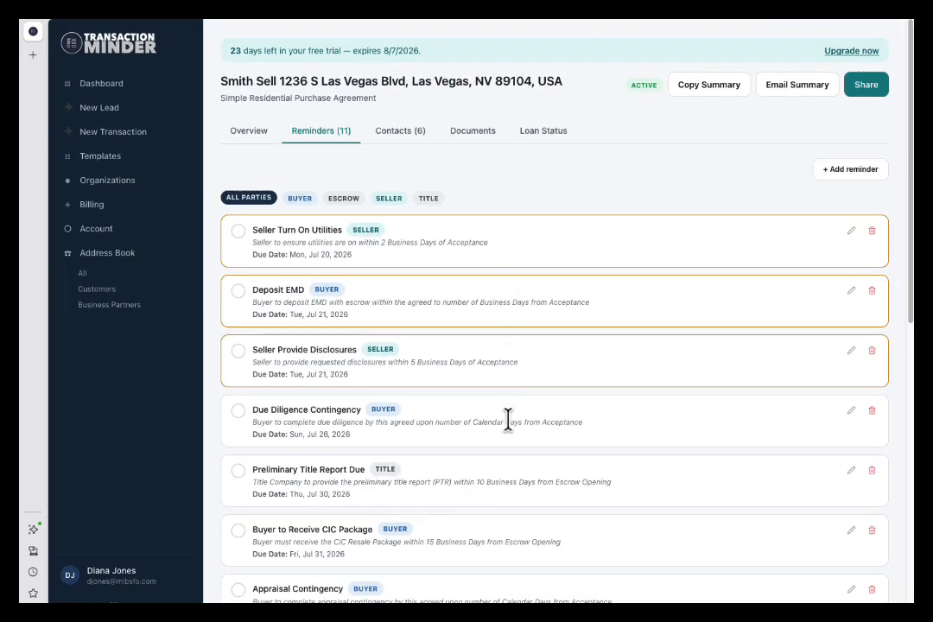
{"action": "scroll", "coordinate": [510, 453], "scroll_direction": "down", "scroll_amount": 4}
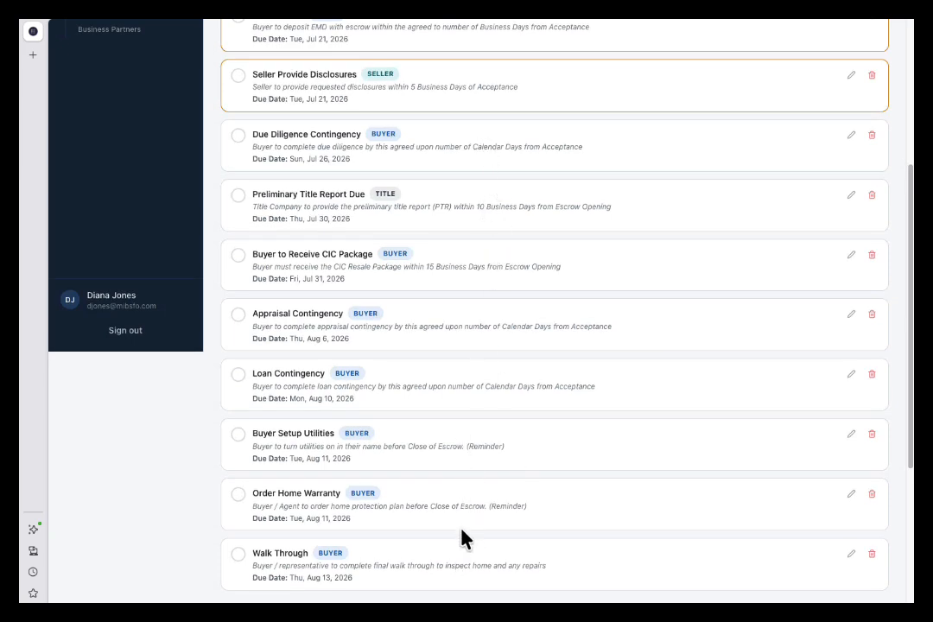
{"action": "scroll", "coordinate": [462, 537], "scroll_direction": "up", "scroll_amount": 3}
{"action": "scroll", "coordinate": [463, 537], "scroll_direction": "up", "scroll_amount": 2}
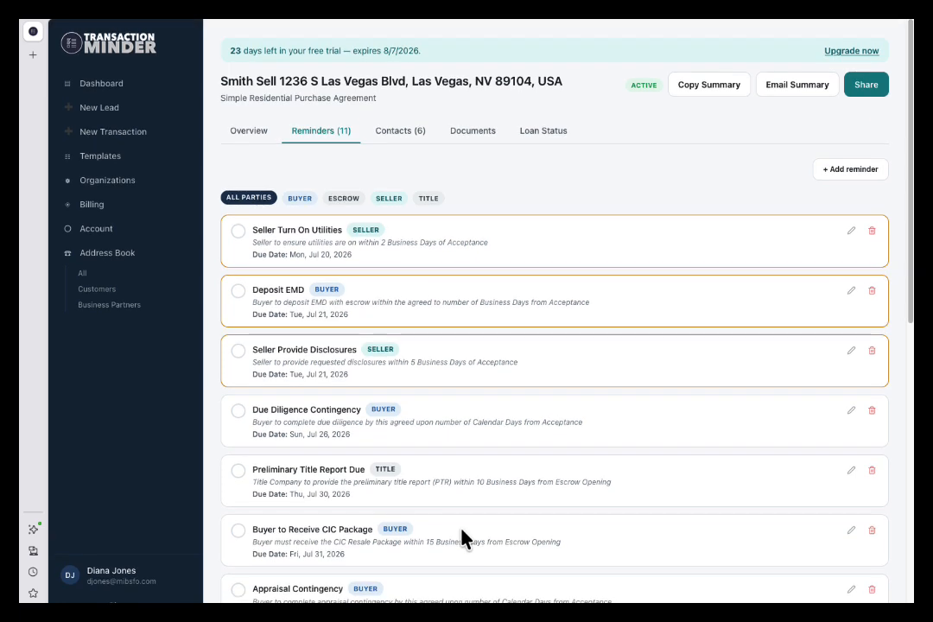
- Filter the reminders by Buyer, Escrow, Seller and Title in turn, and return to all parties
{"action": "left_click", "coordinate": [301, 204]}
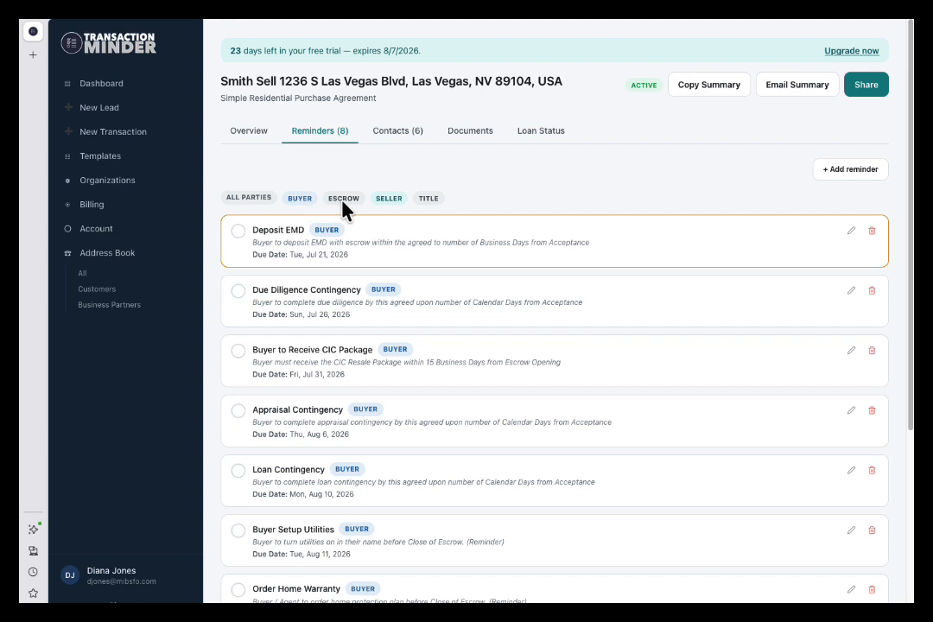
{"action": "left_click", "coordinate": [343, 201]}
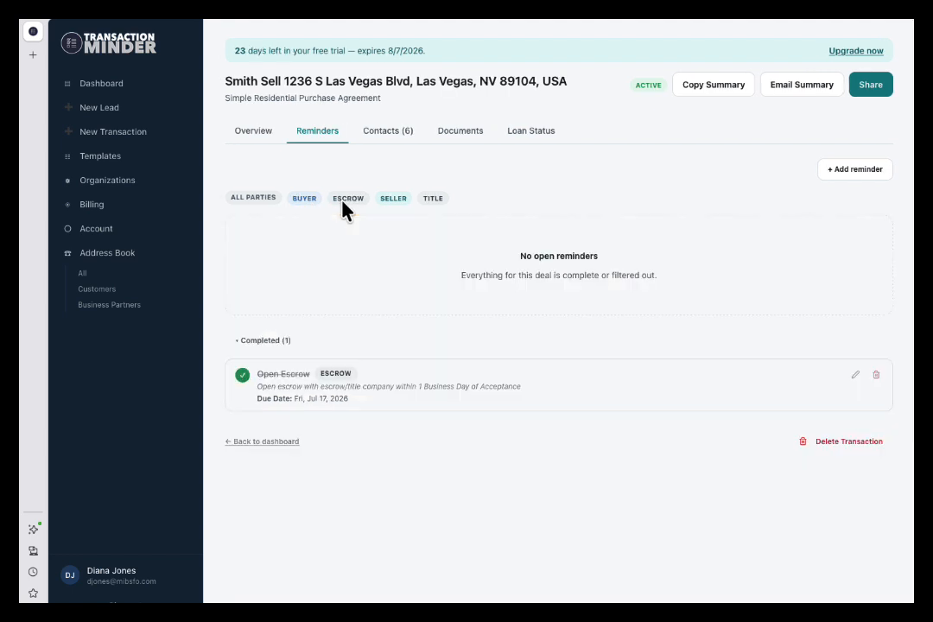
{"action": "left_click", "coordinate": [392, 200]}
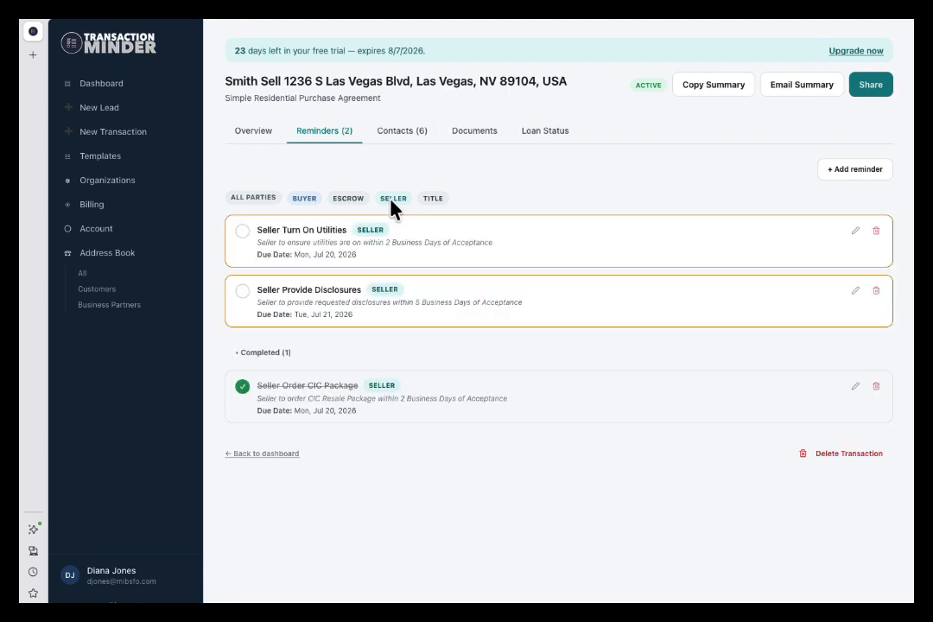
{"action": "left_click", "coordinate": [431, 200]}
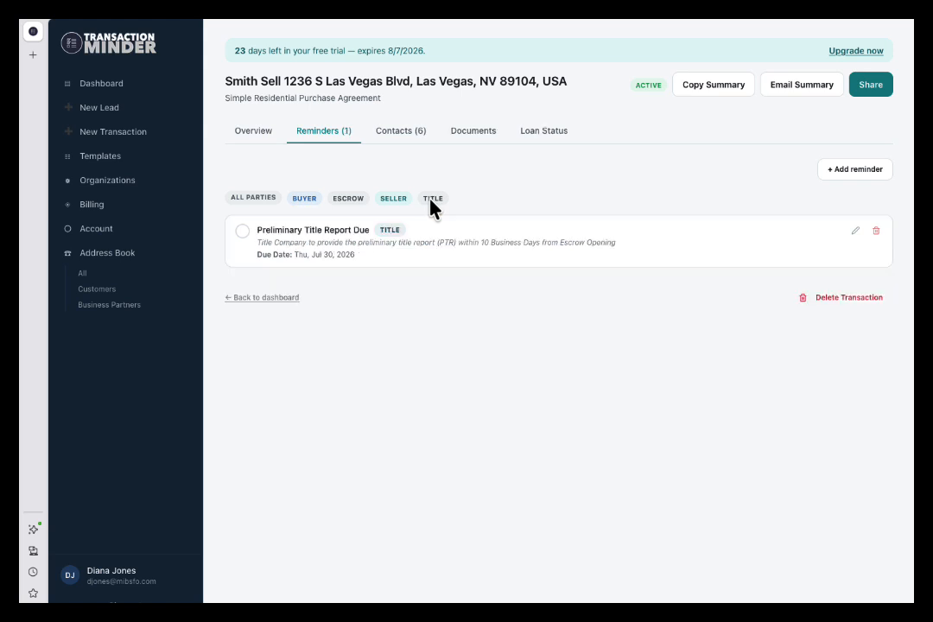
{"action": "left_click", "coordinate": [260, 201]}
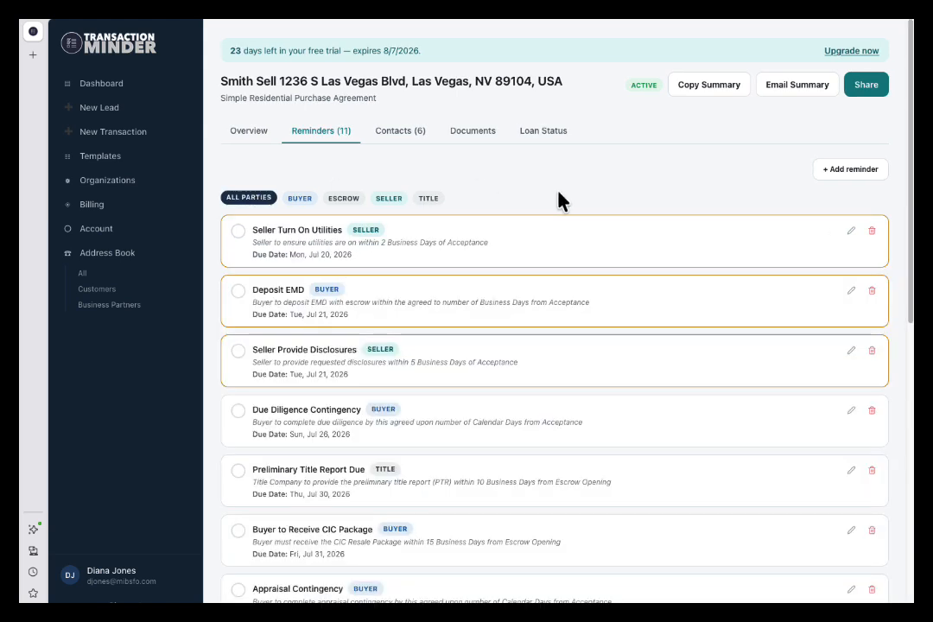
- Review the transaction's contacts and the Email Summary options and recipients, closing the email form without sending
{"action": "left_click", "coordinate": [400, 134]}
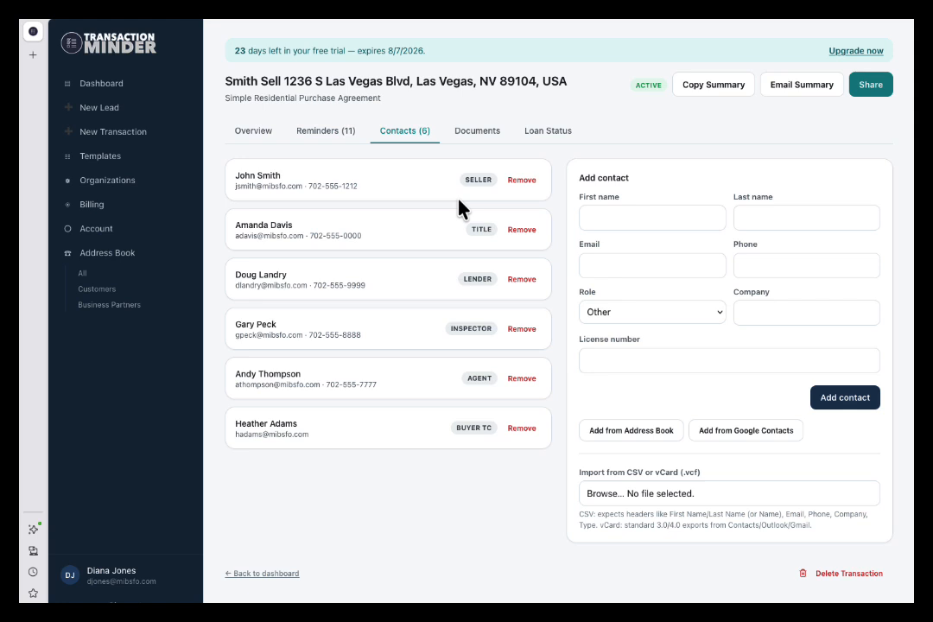
{"action": "left_click", "coordinate": [793, 86]}
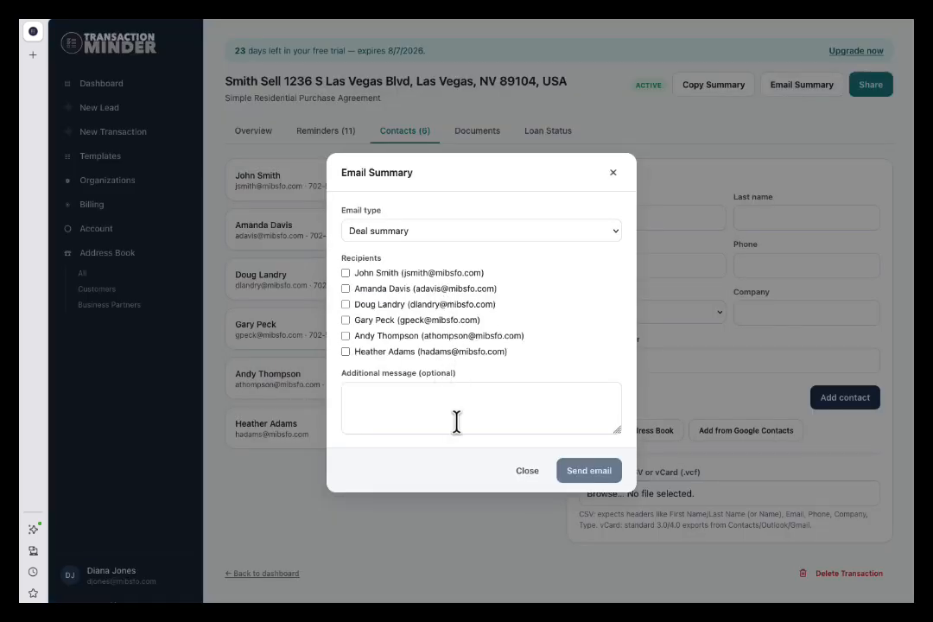
{"action": "left_click", "coordinate": [527, 473]}
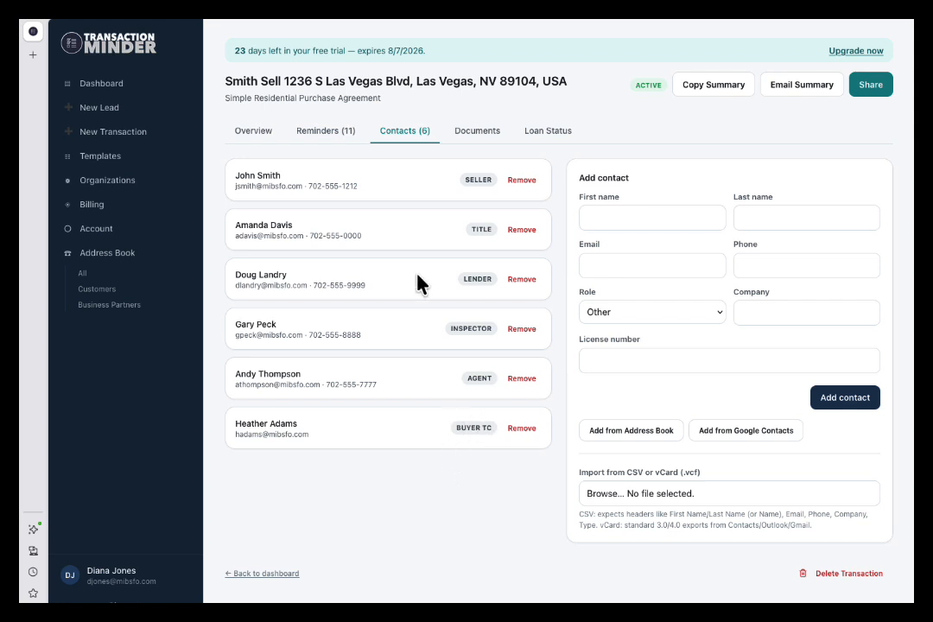
- View the transaction's document upload area, and mark the Processing stage of the loan status as complete
{"action": "left_click", "coordinate": [466, 136]}
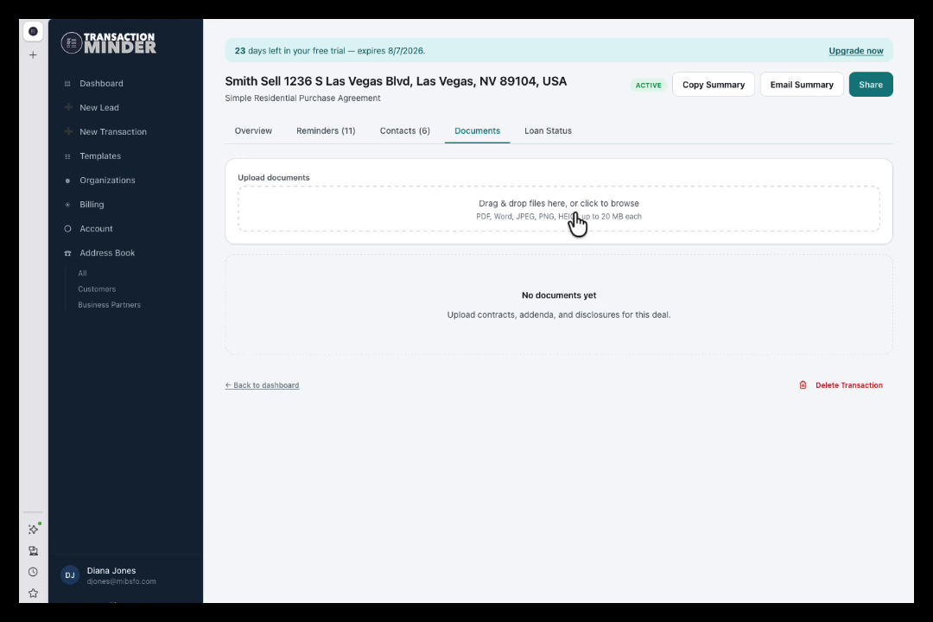
{"action": "left_click", "coordinate": [542, 133]}
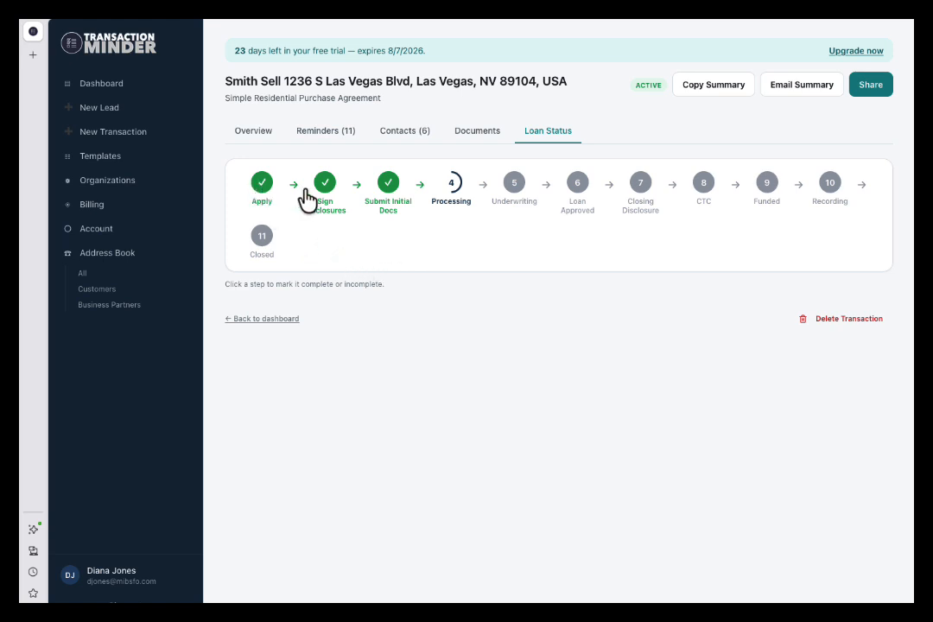
{"action": "left_click", "coordinate": [451, 202]}
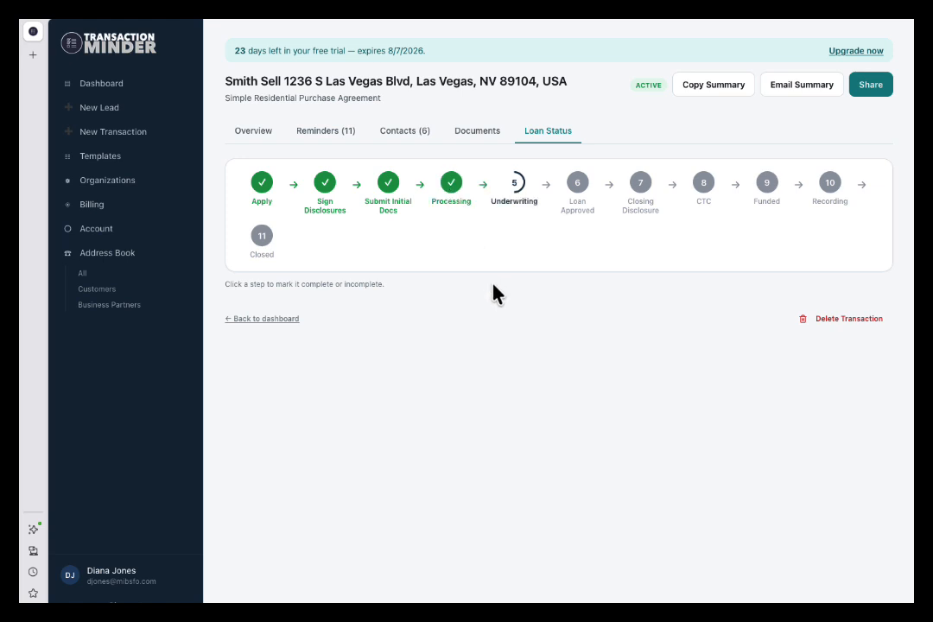
- Check the transaction's overview, and return to the dashboard to review the accepted sell lead's details and tasks
{"action": "left_click", "coordinate": [257, 137]}
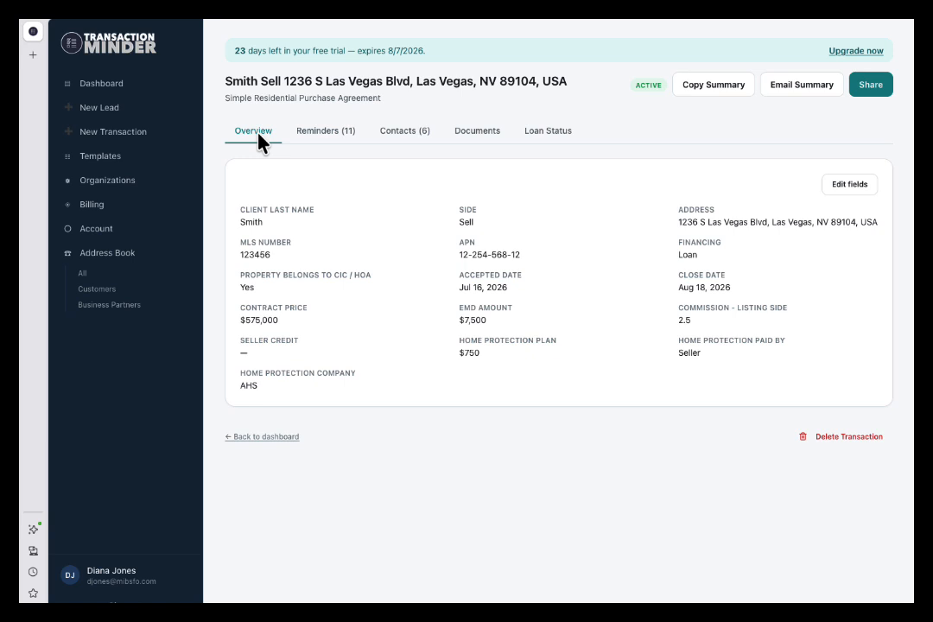
{"action": "left_click", "coordinate": [115, 87]}
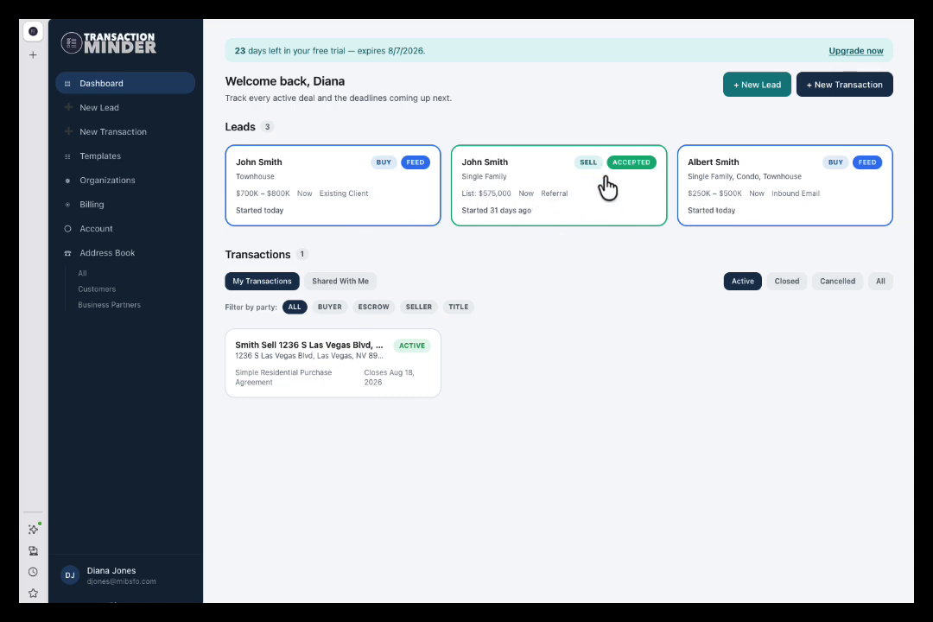
{"action": "left_click", "coordinate": [553, 220]}
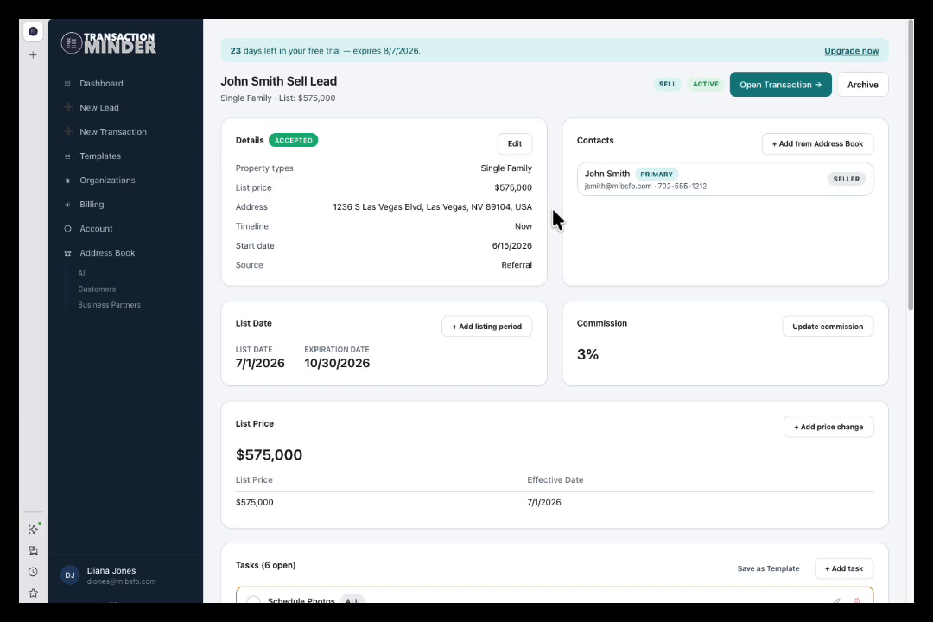
{"action": "scroll", "coordinate": [552, 219], "scroll_direction": "down", "scroll_amount": 3}
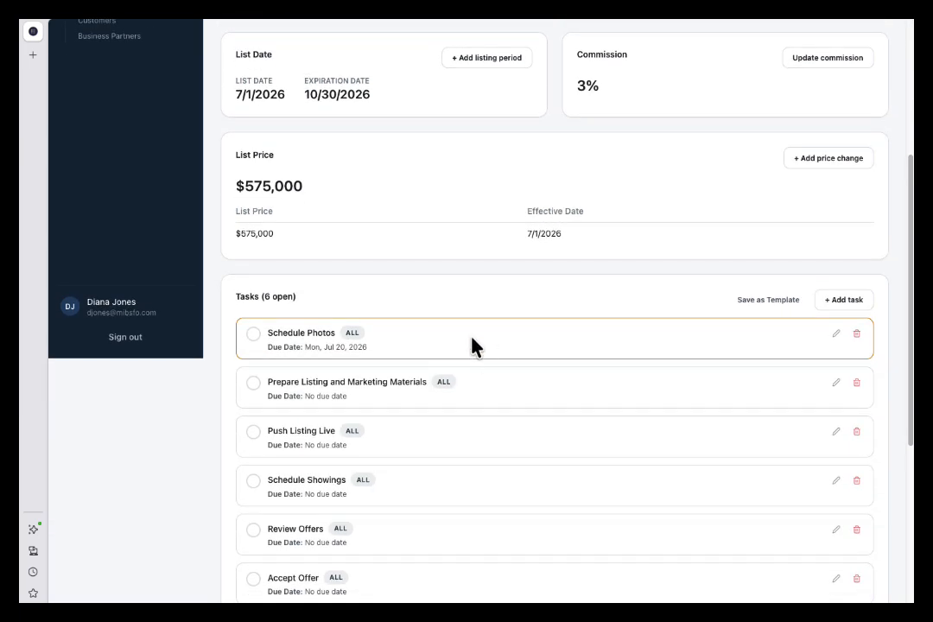
{"action": "scroll", "coordinate": [472, 345], "scroll_direction": "up", "scroll_amount": 3}
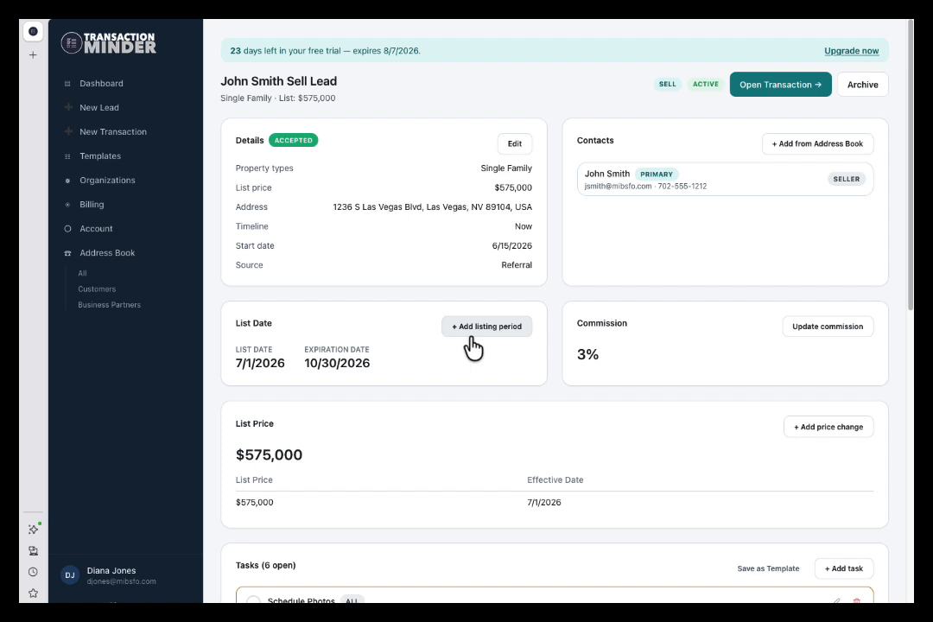
- Open a blank new lead form and examine its sections, including the task checklist's template choices, keeping Buyer Lead Process
{"action": "left_click", "coordinate": [96, 86]}
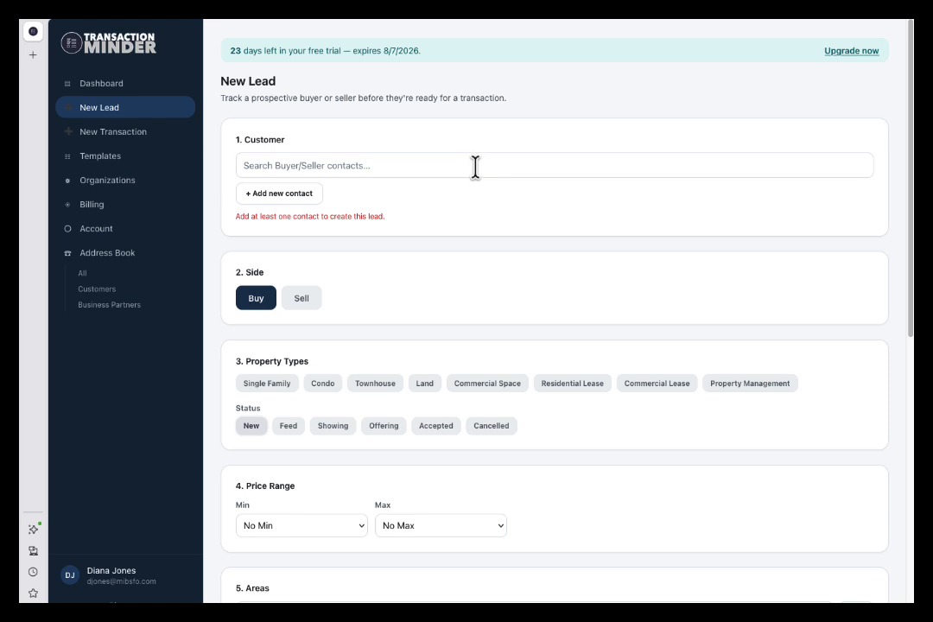
{"action": "scroll", "coordinate": [527, 312], "scroll_direction": "down", "scroll_amount": 2}
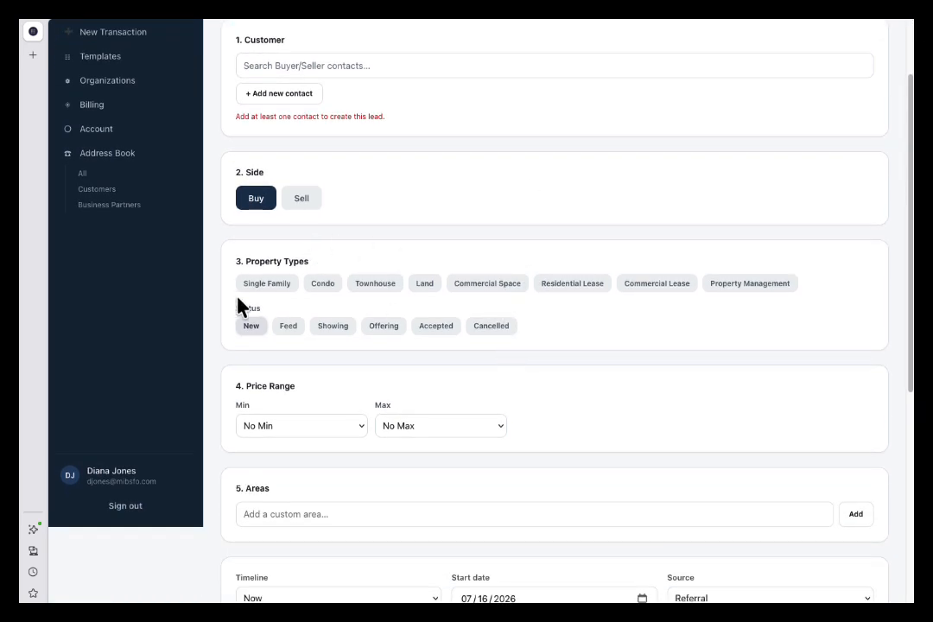
{"action": "scroll", "coordinate": [549, 367], "scroll_direction": "down", "scroll_amount": 5}
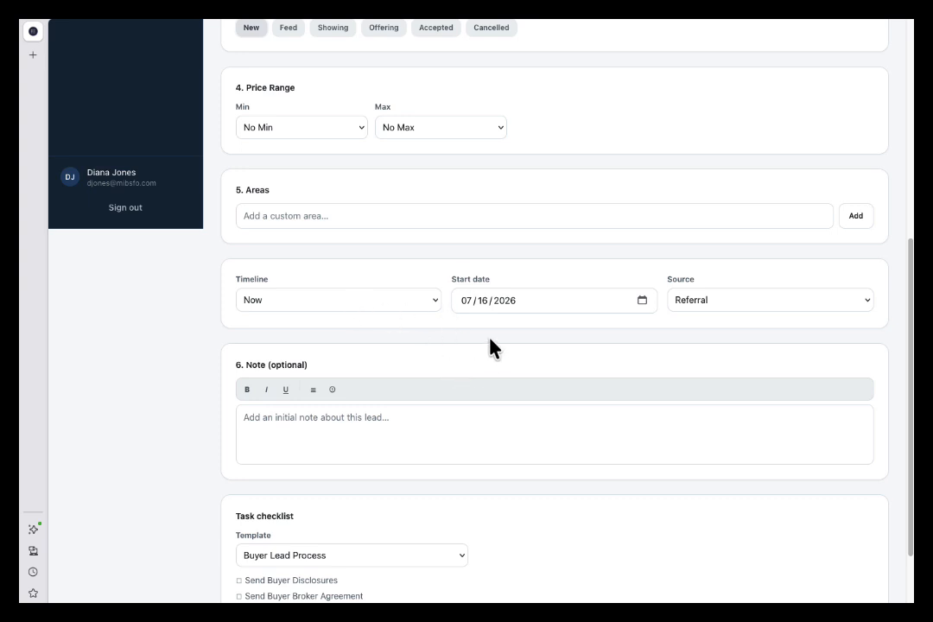
{"action": "scroll", "coordinate": [385, 444], "scroll_direction": "down", "scroll_amount": 1}
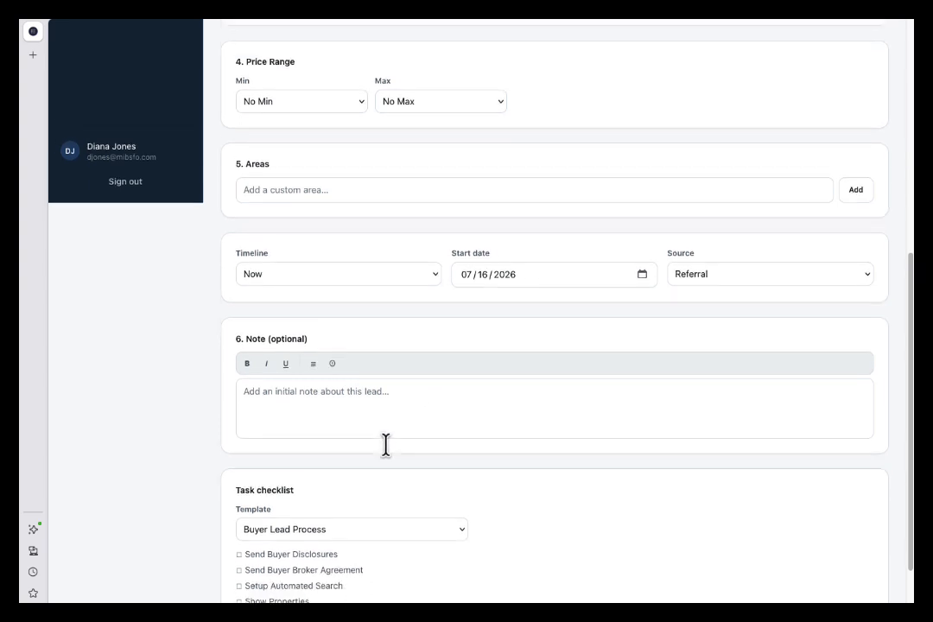
{"action": "left_click", "coordinate": [396, 484]}
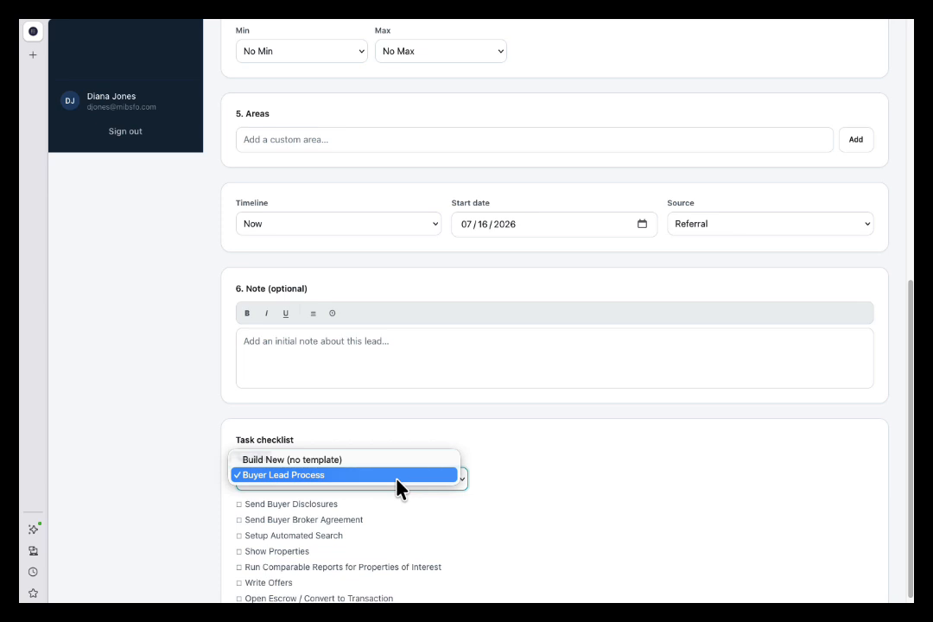
{"action": "left_click", "coordinate": [397, 475]}
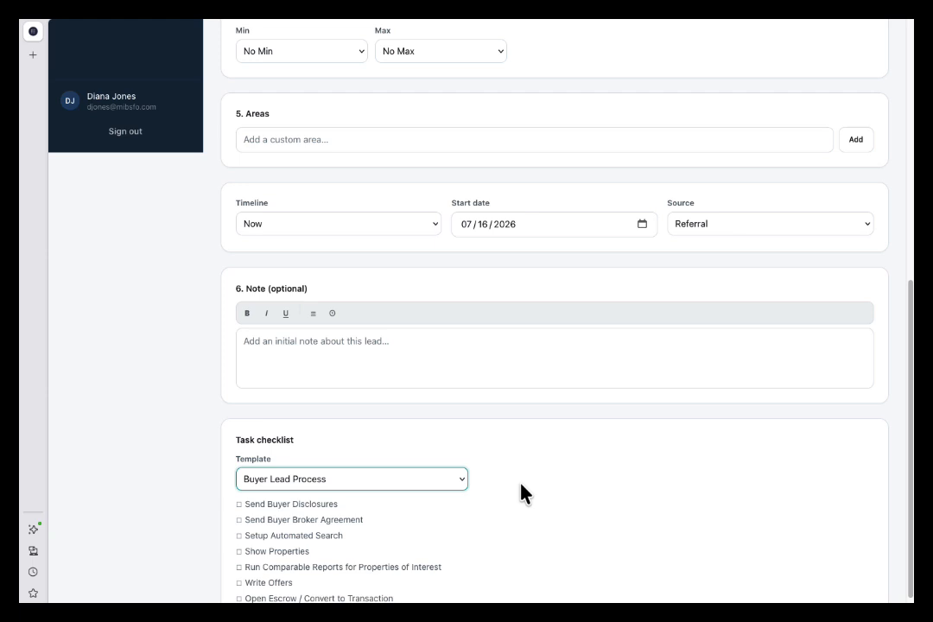
{"action": "scroll", "coordinate": [522, 486], "scroll_direction": "up", "scroll_amount": 6}
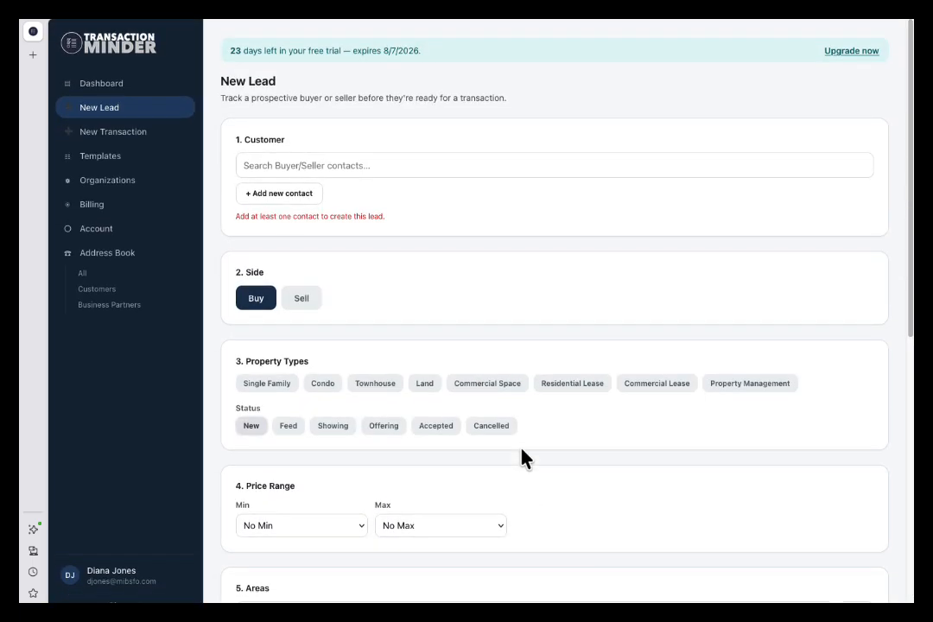
- Start a new transaction from the Simple Residential Purchase Agreement template and set its financing to loan
{"action": "left_click", "coordinate": [112, 133]}
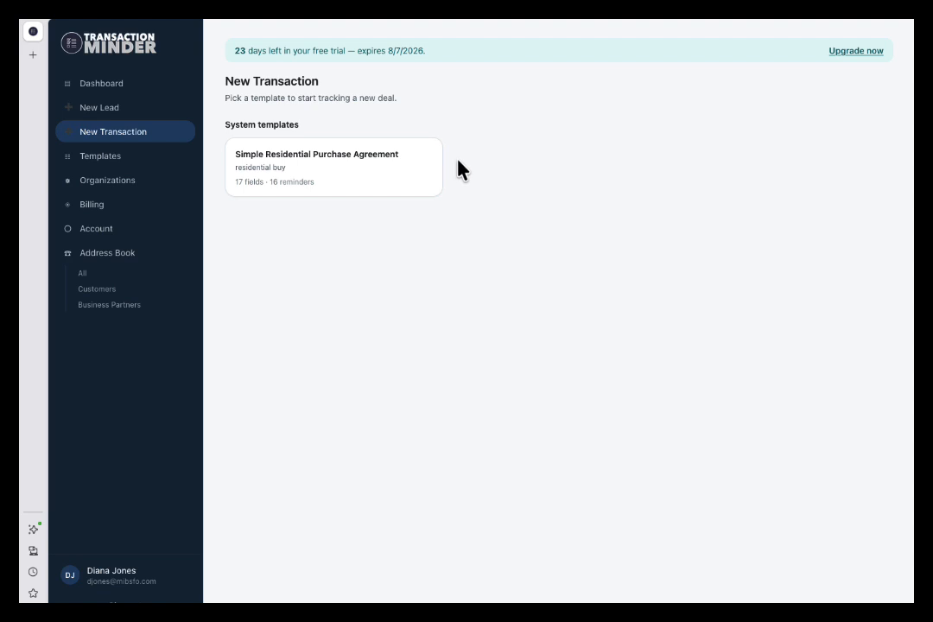
{"action": "left_click", "coordinate": [329, 189]}
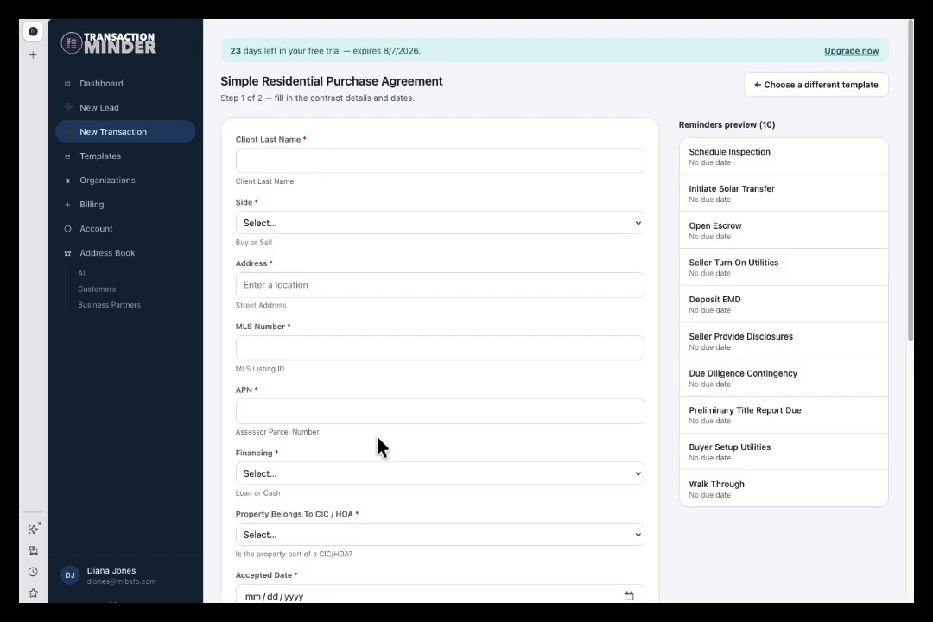
{"action": "left_click", "coordinate": [397, 476]}
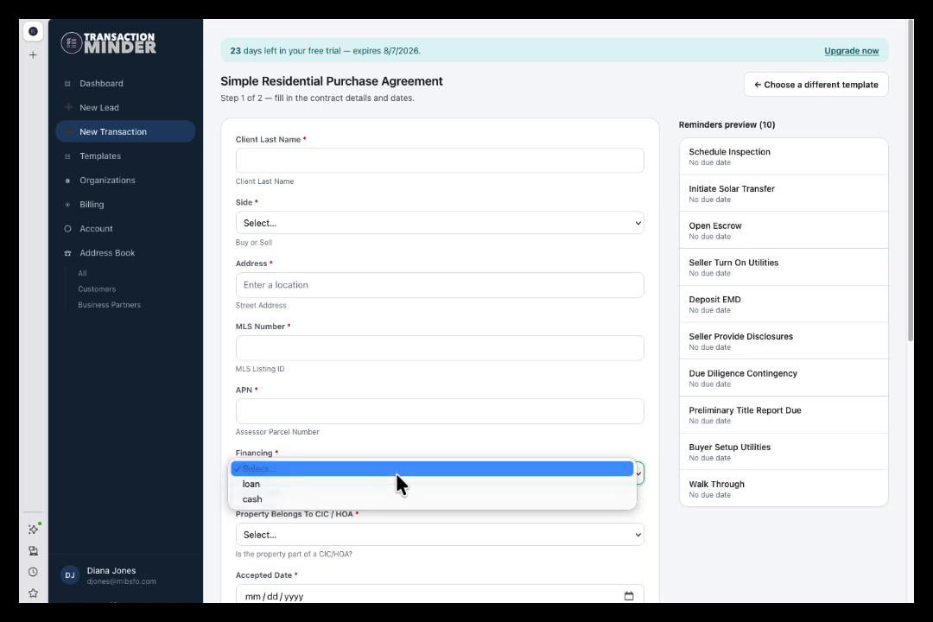
{"action": "left_click", "coordinate": [396, 491]}
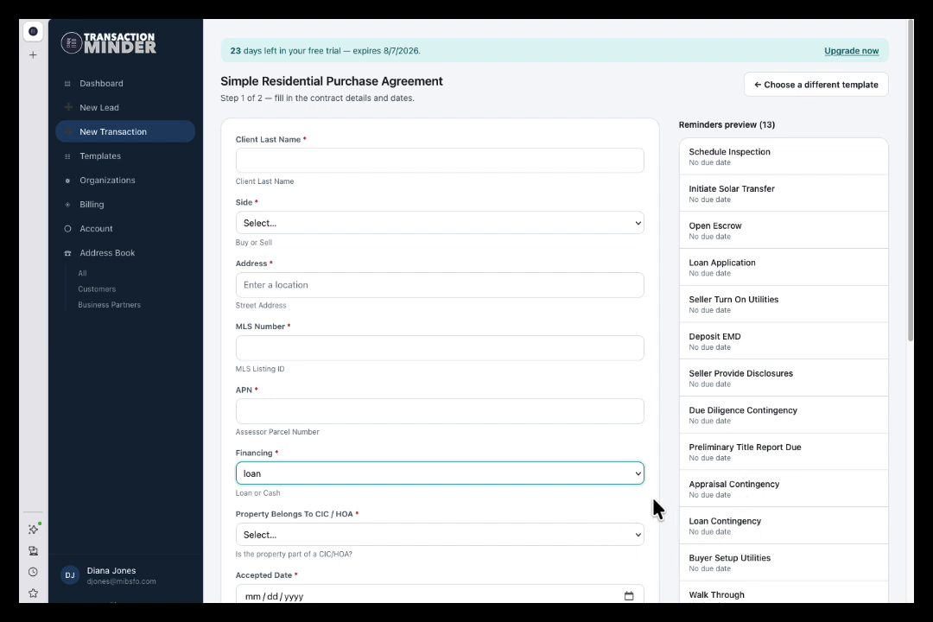
- Set Property Belongs To CIC / HOA to yes and review the reminders preview for the new transaction
{"action": "scroll", "coordinate": [657, 509], "scroll_direction": "down", "scroll_amount": 5}
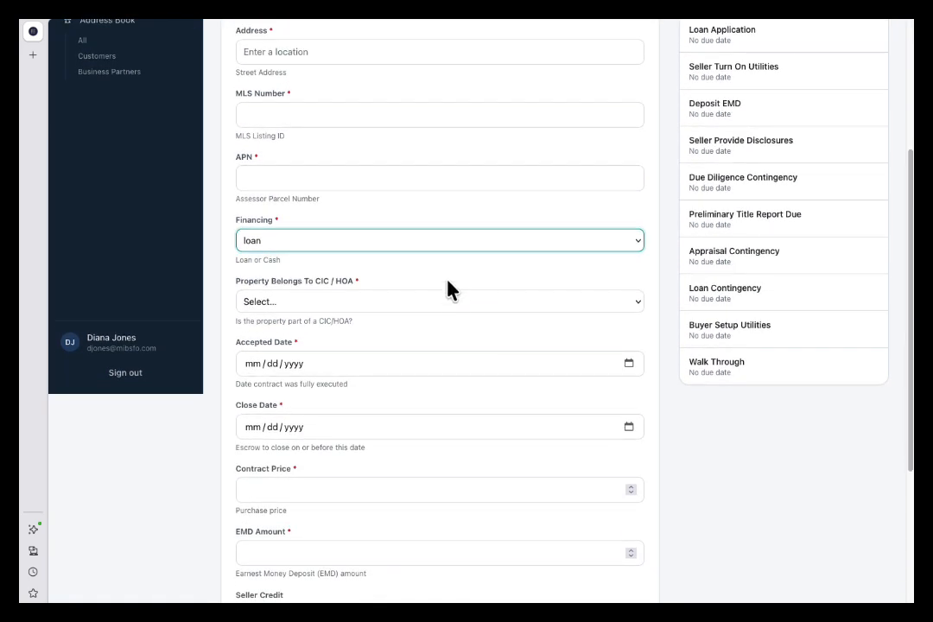
{"action": "left_click", "coordinate": [456, 301]}
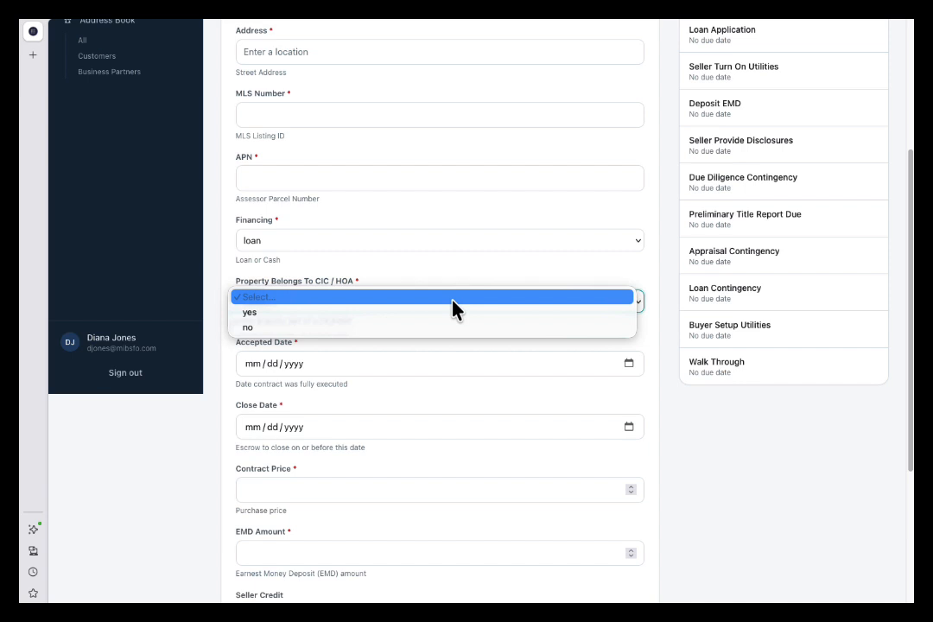
{"action": "left_click", "coordinate": [454, 313]}
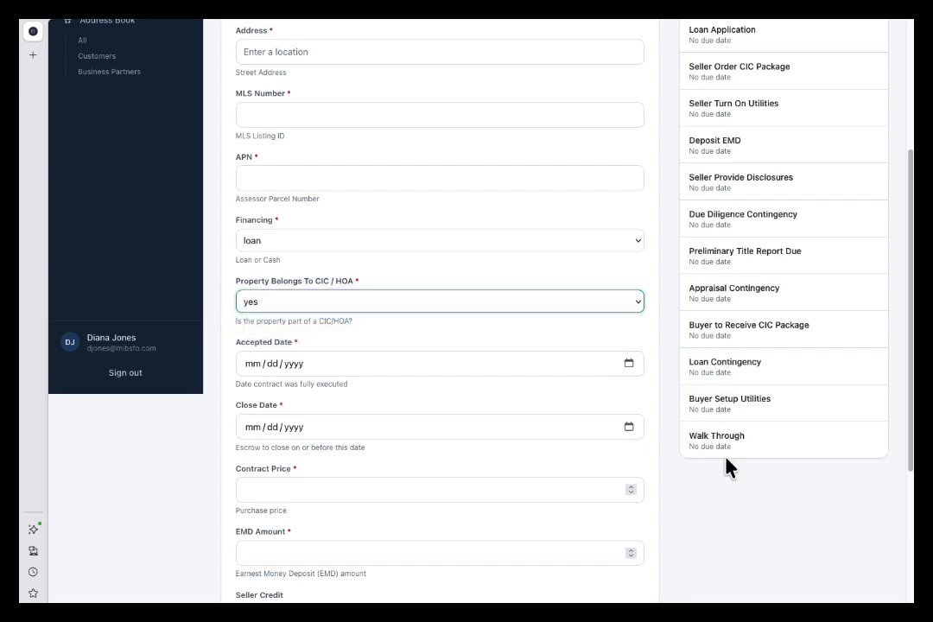
{"action": "scroll", "coordinate": [725, 458], "scroll_direction": "up", "scroll_amount": 5}
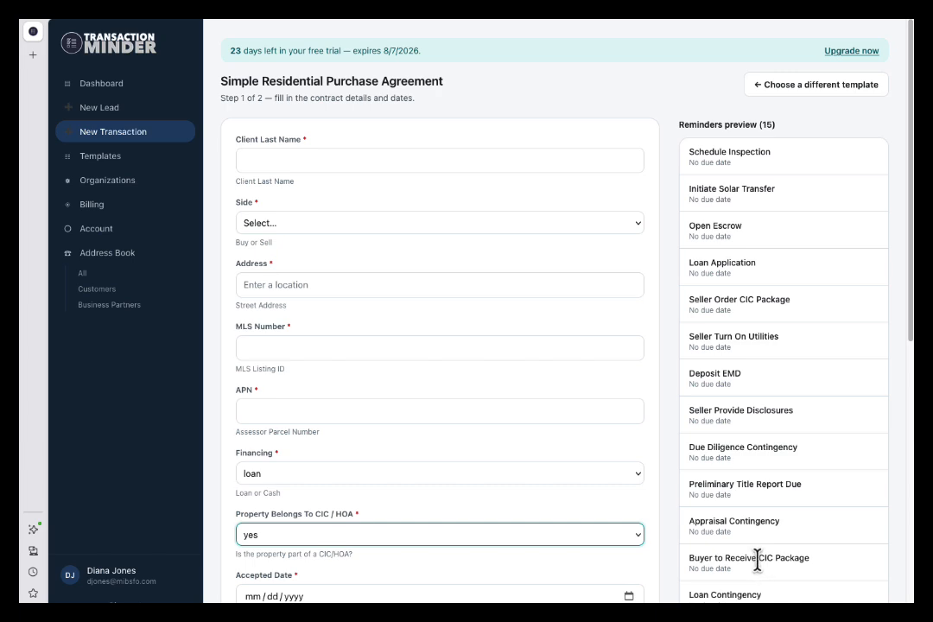
{"action": "scroll", "coordinate": [654, 548], "scroll_direction": "down", "scroll_amount": 3}
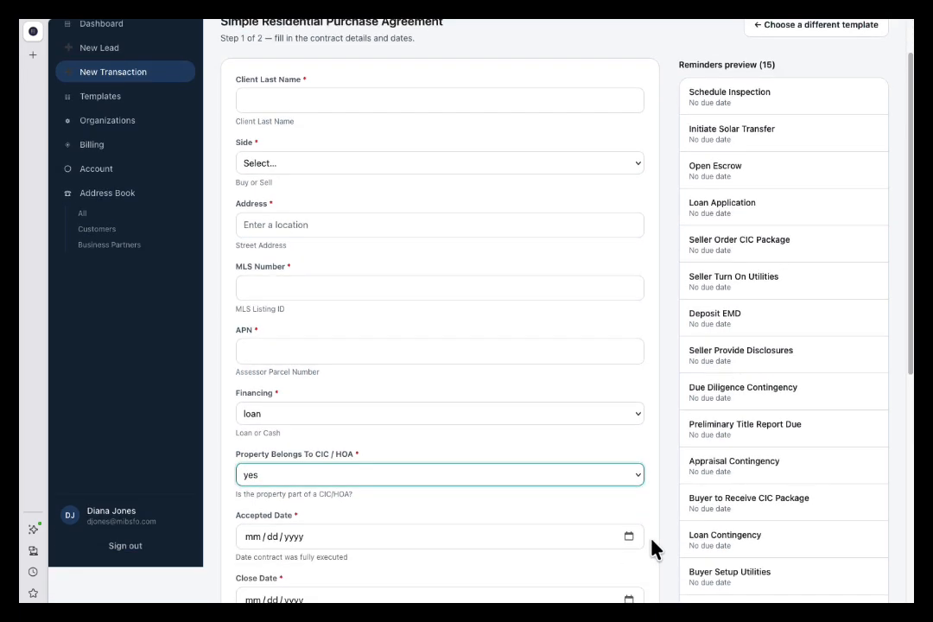
{"action": "scroll", "coordinate": [480, 551], "scroll_direction": "up", "scroll_amount": 3}
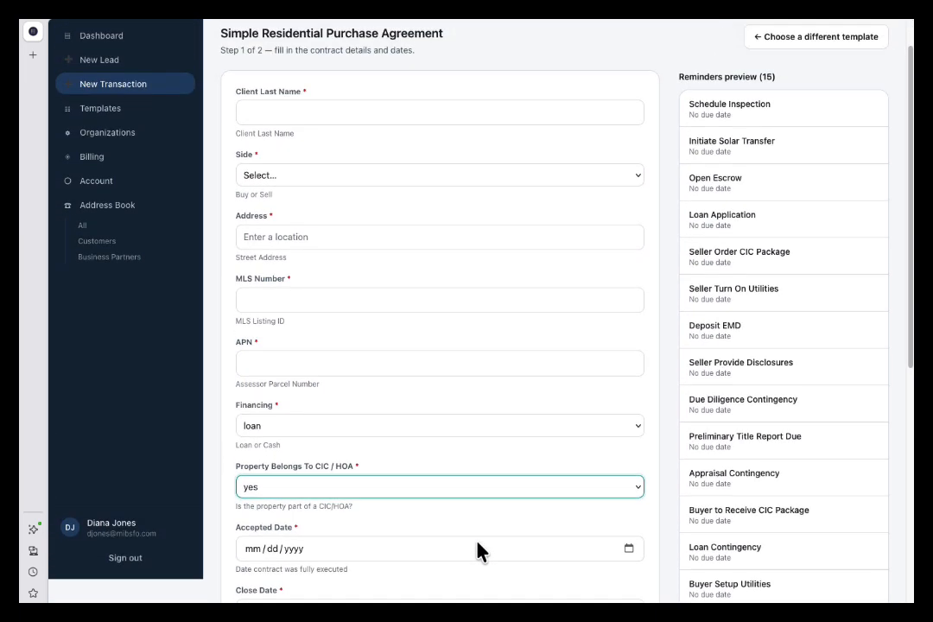
{"action": "scroll", "coordinate": [667, 361], "scroll_direction": "up", "scroll_amount": 1}
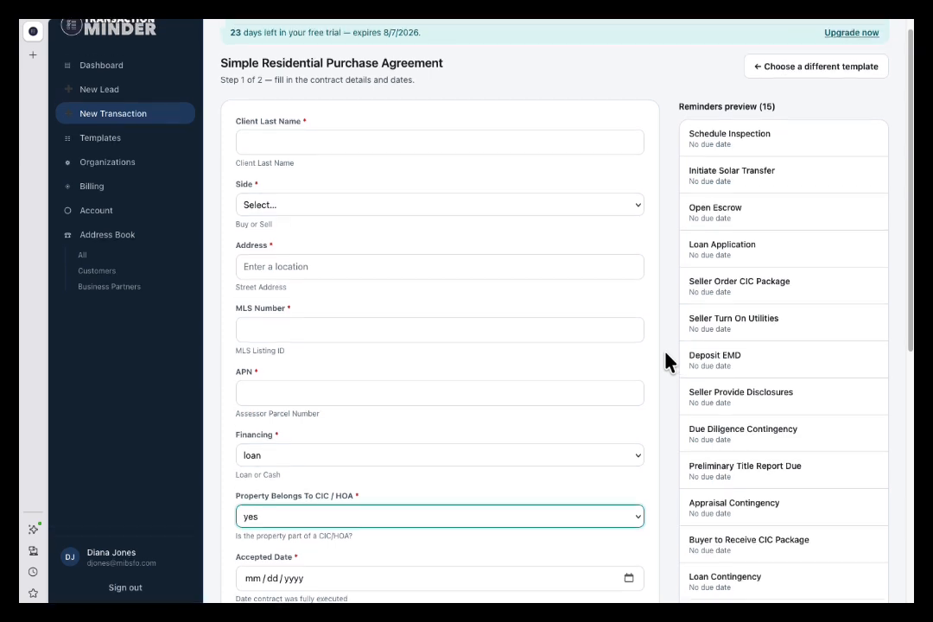